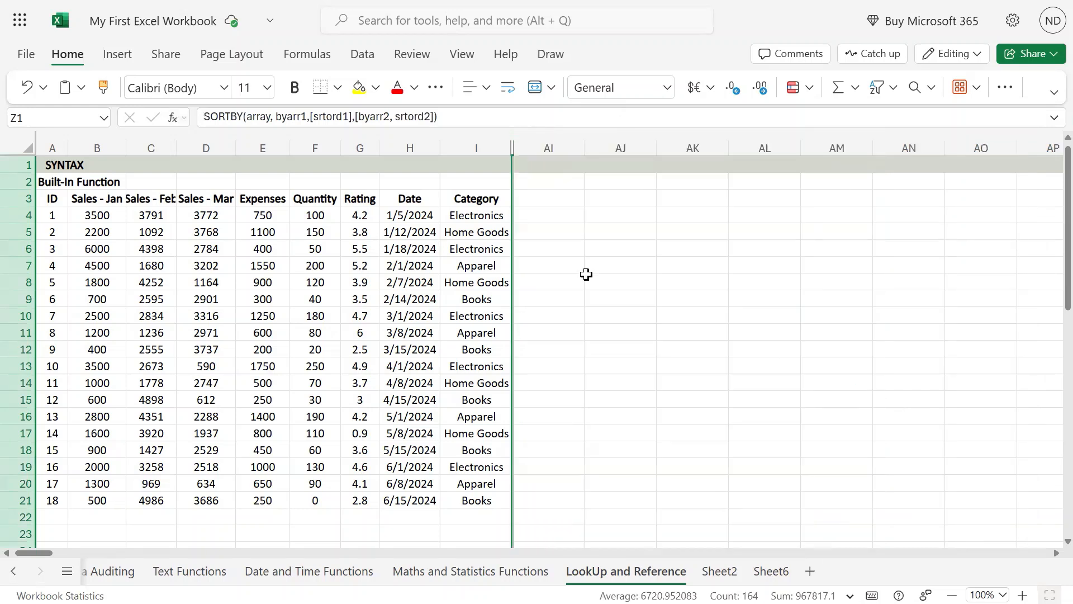
Enter the heading FILTER in cell AI2 beside the data table.
left_click(550, 184)
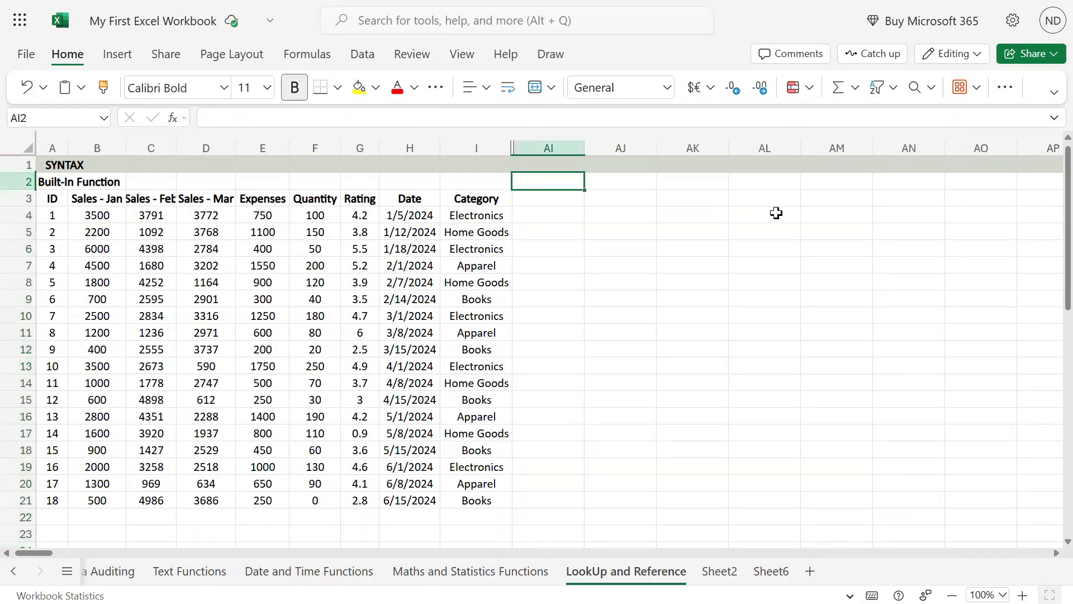
type("FILTER")
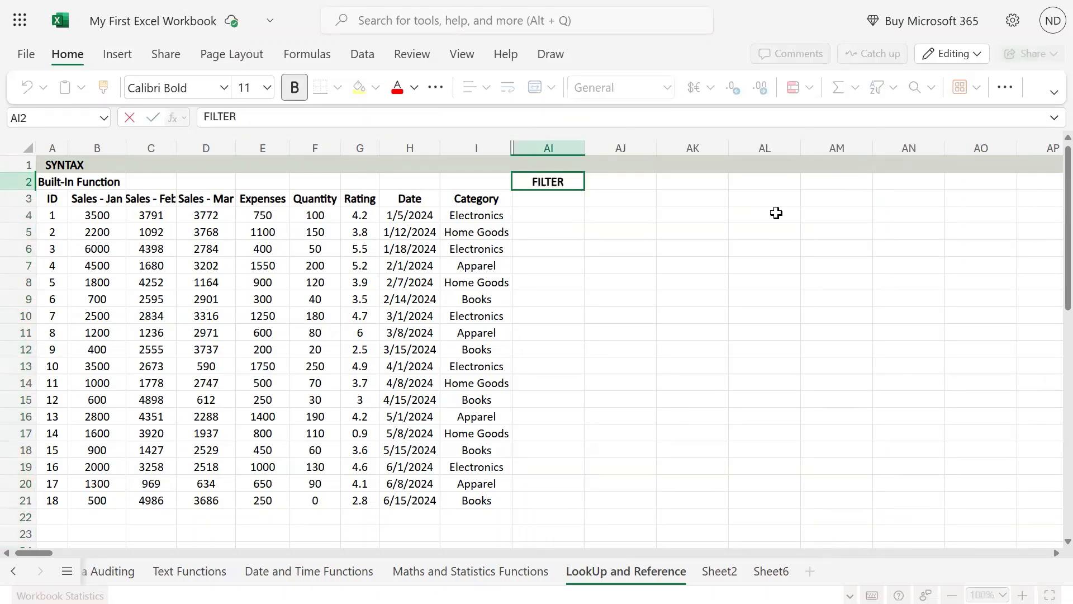
key("Return")
key("Up")
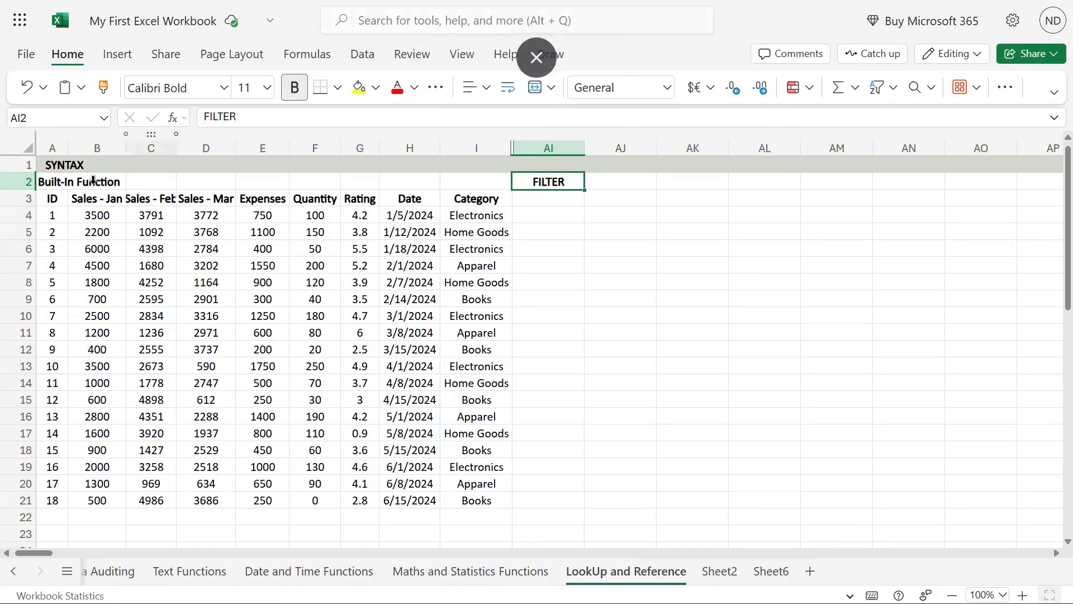
left_click_drag(62, 199, 256, 237)
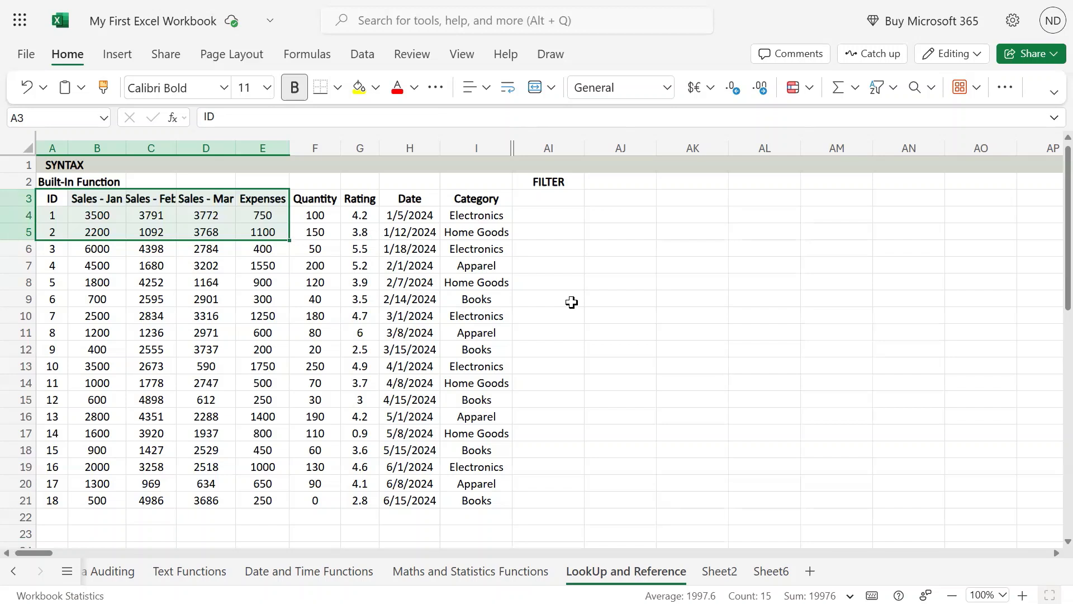
left_click(556, 200)
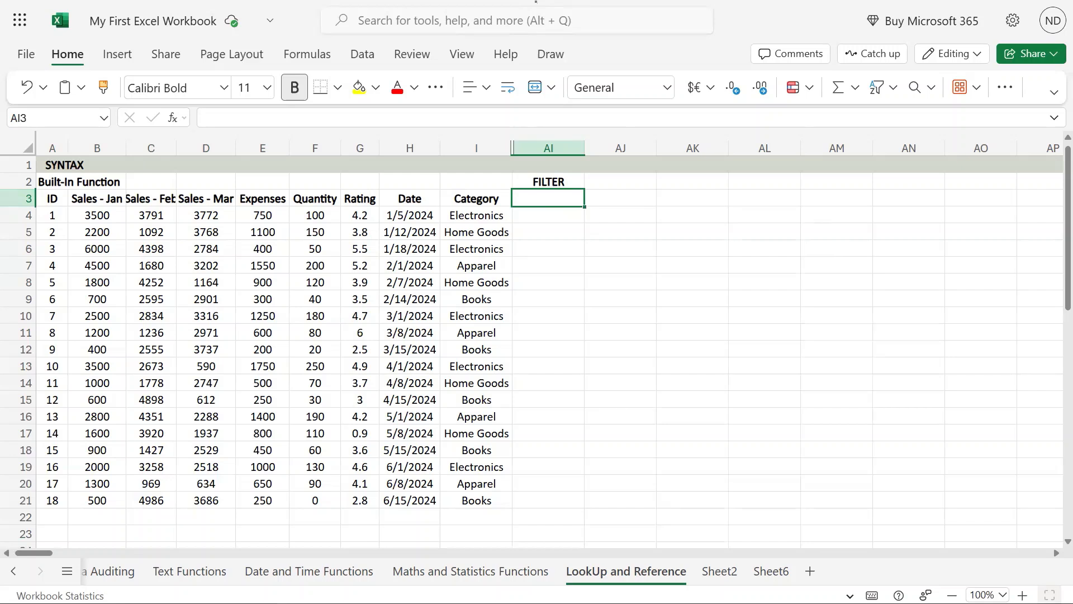
Enter the syntax note FILTER(array,include,[if_empty]) in cell AI1 of the SYNTAX row.
left_click(555, 165)
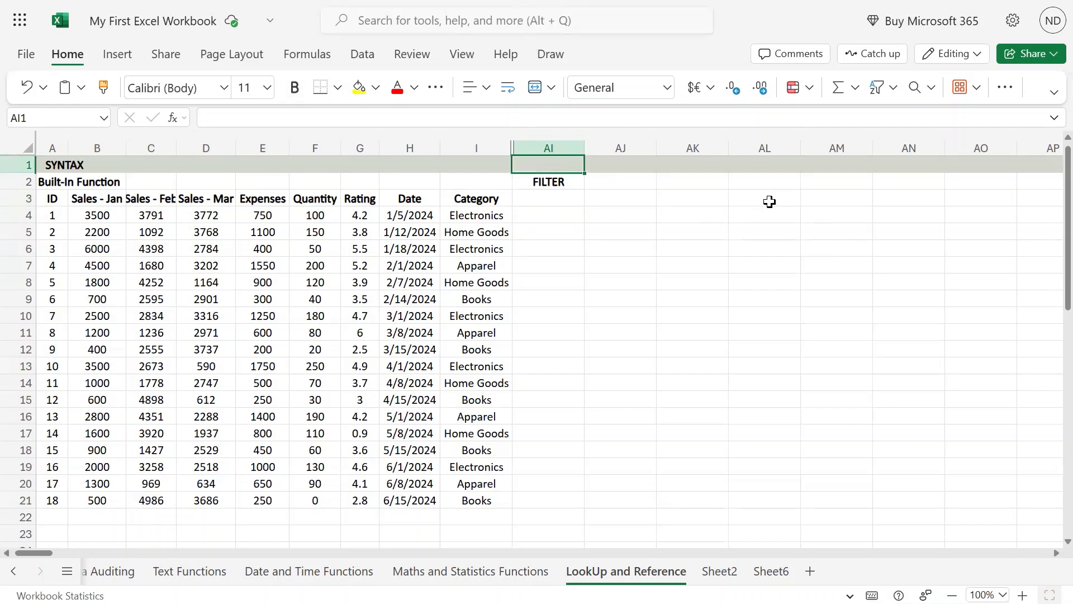
type("filter")
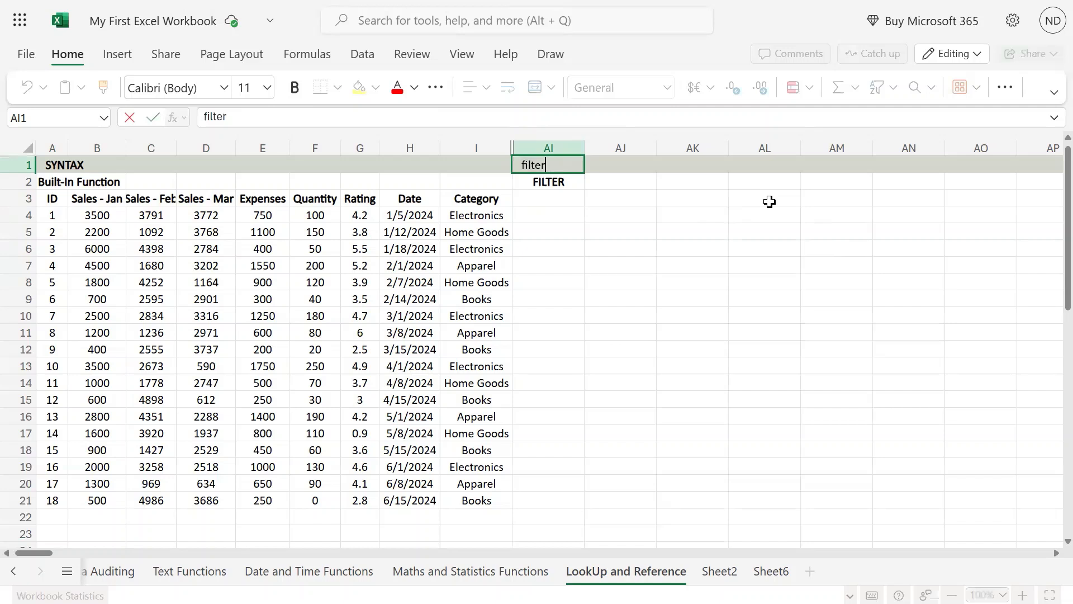
key("BackSpace")
key("BackSpace")
key("BackSpace")
key("BackSpace")
key("BackSpace")
key("BackSpace")
type("FILTER")
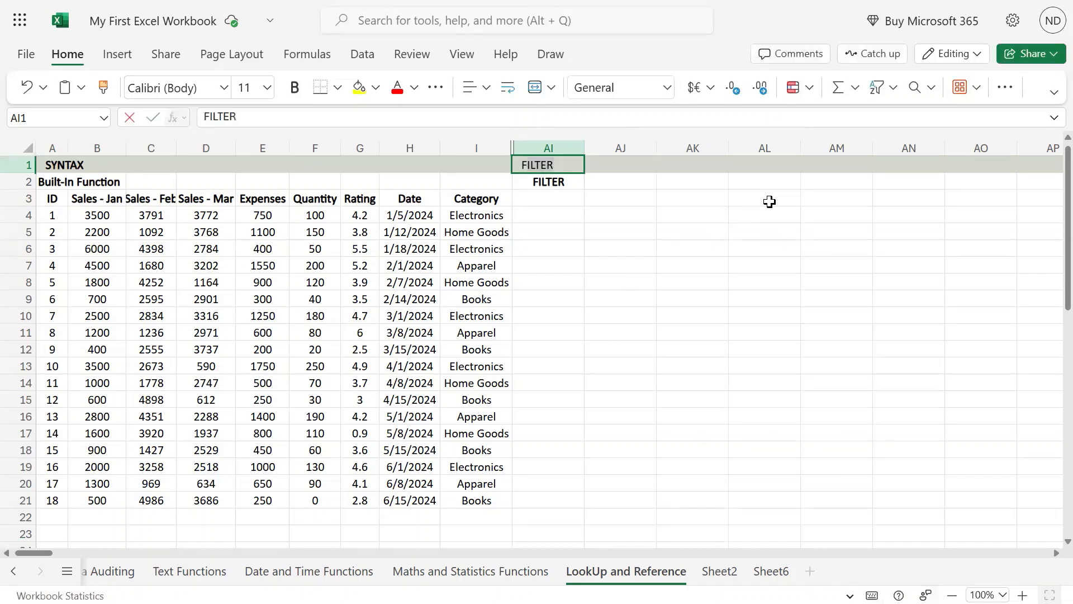
type("(")
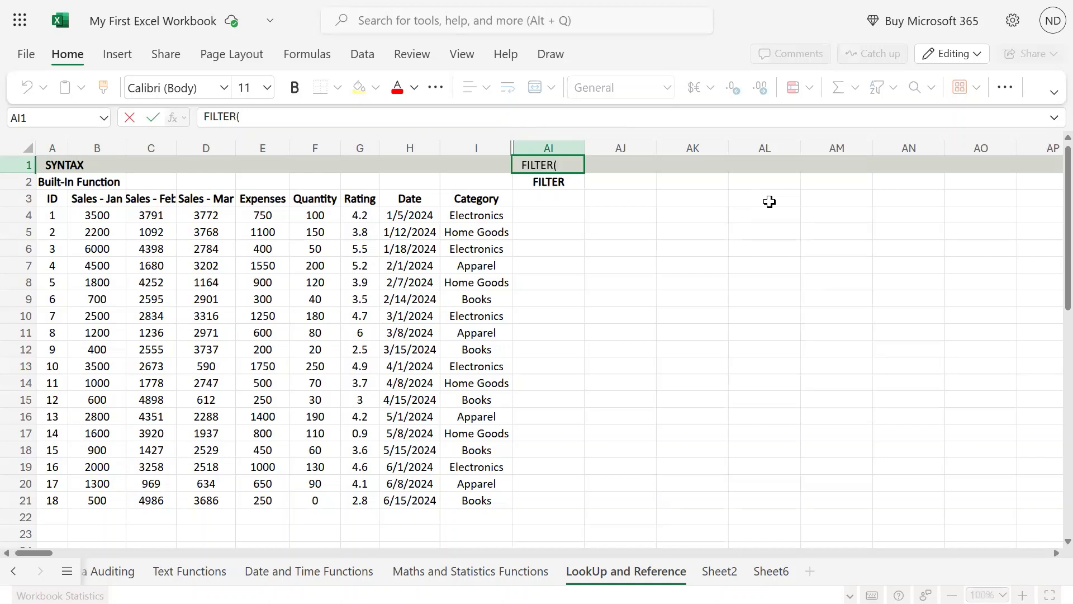
type("arraty,")
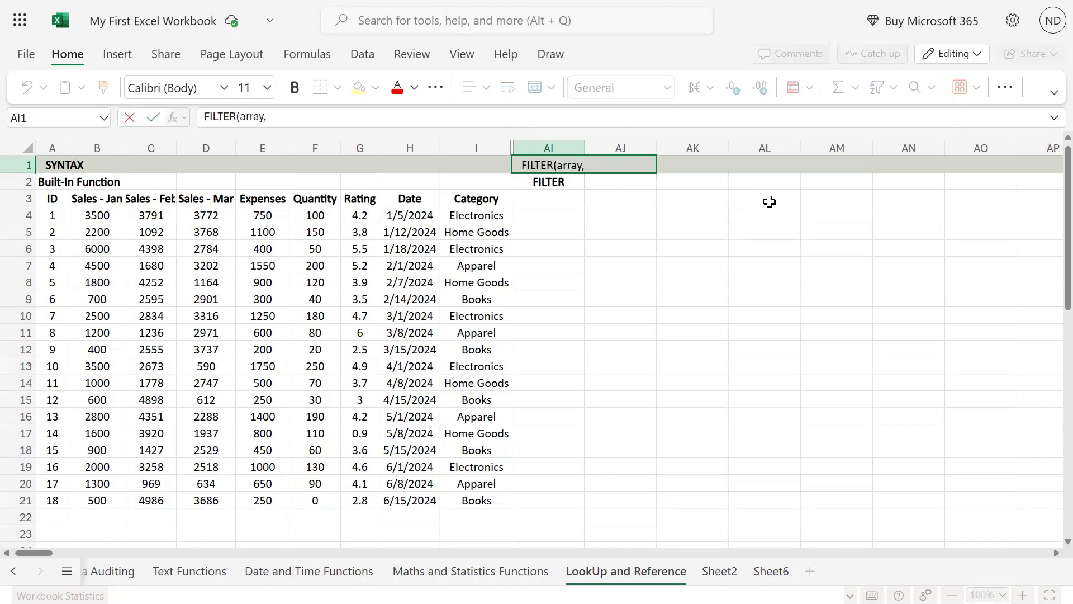
type("include,[if_")
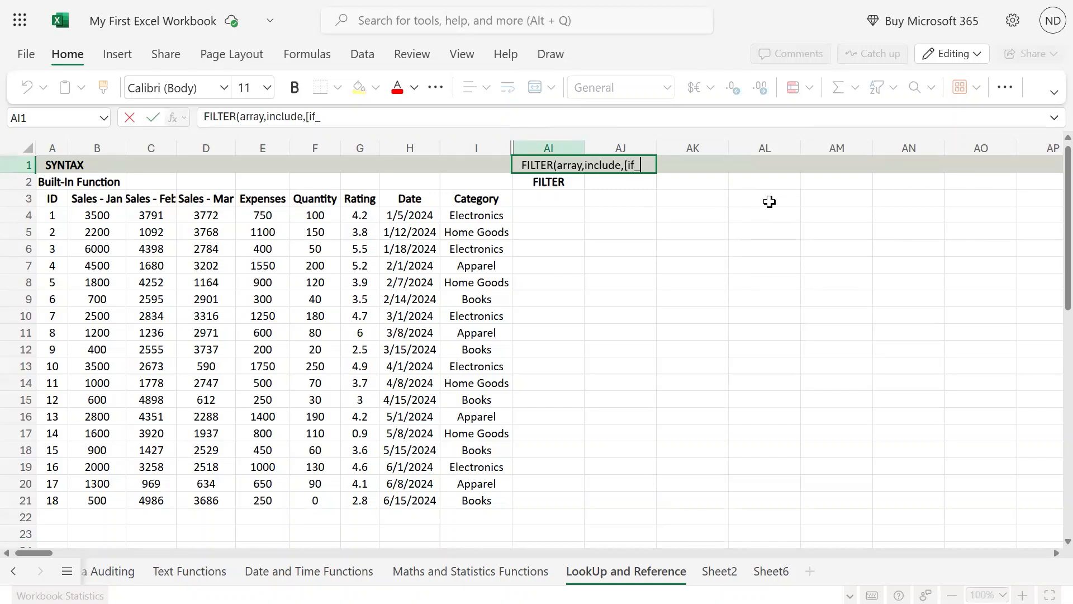
type("empty")
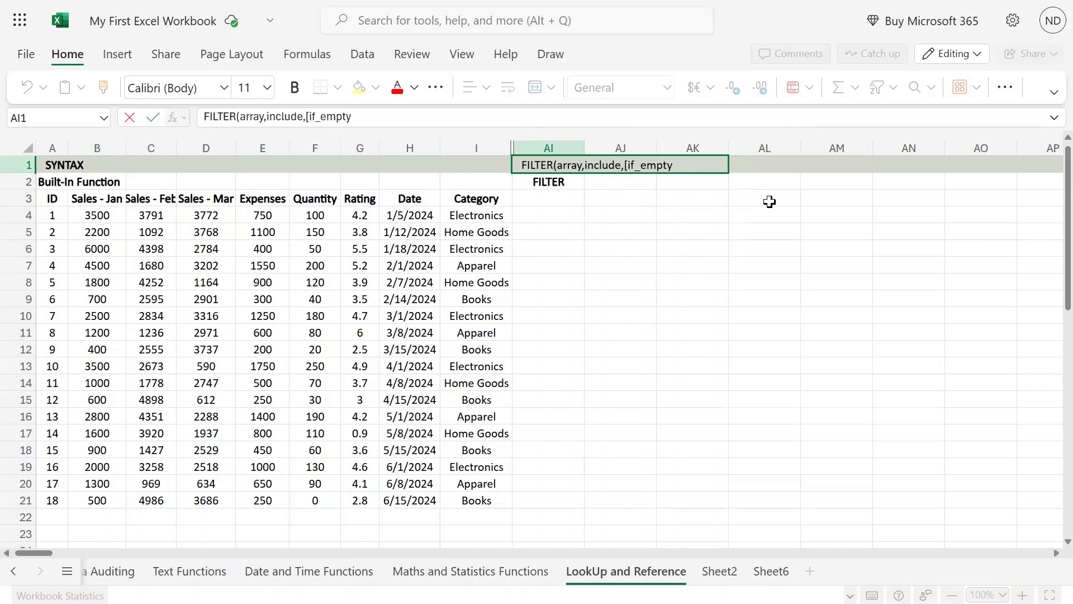
type("])")
key("Return")
key("Down")
key("Down")
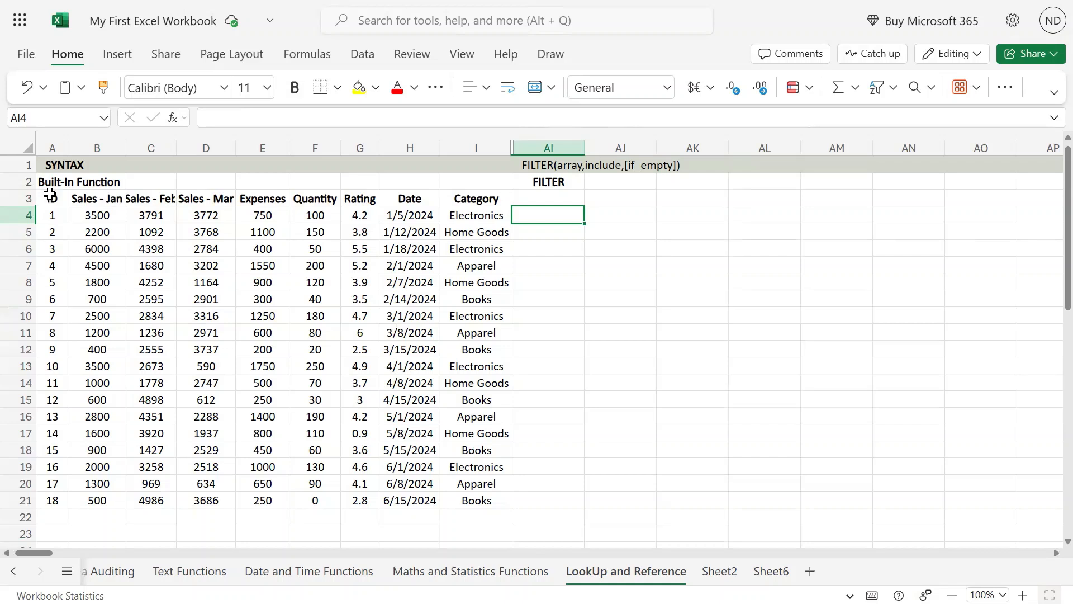
left_click_drag(50, 196, 265, 317)
left_click_drag(378, 369, 487, 493)
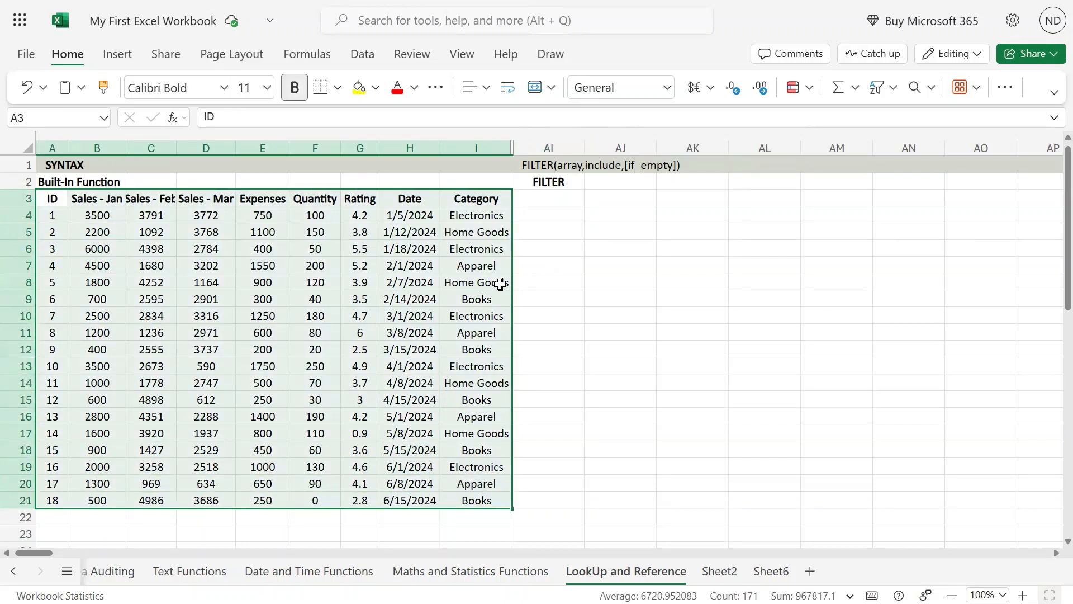
left_click(487, 299)
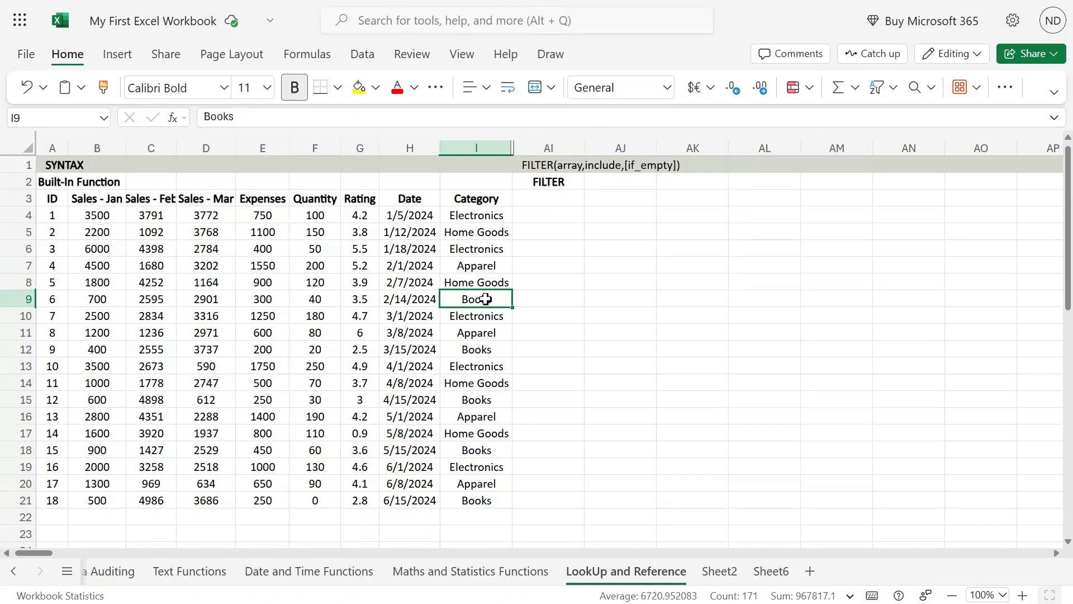
Start a FILTER formula in cell AI4 with the data range A4:I21 as its array argument.
left_click(566, 208)
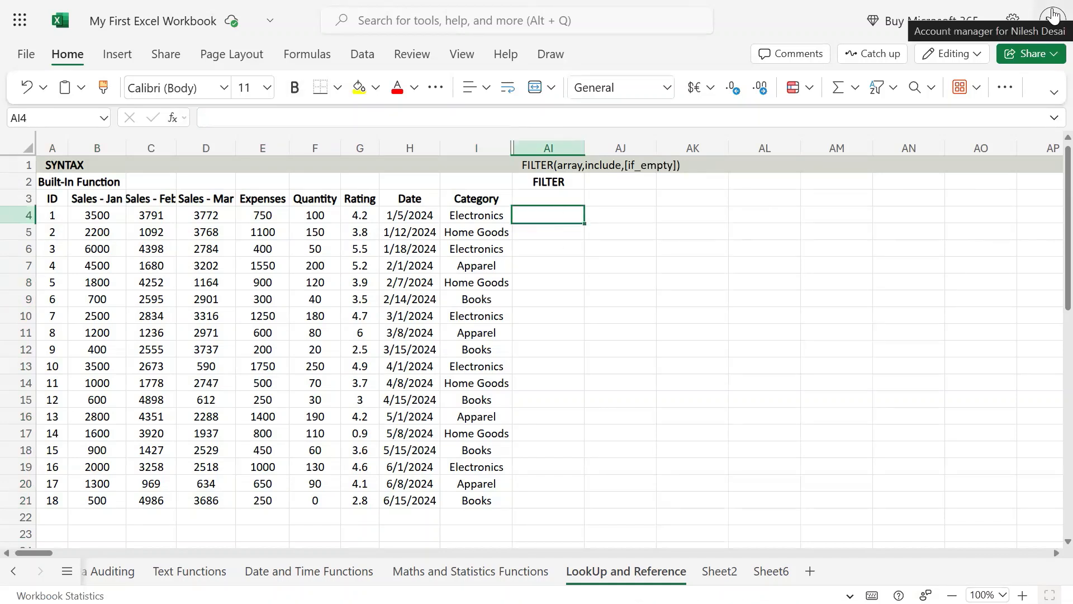
type("=filter")
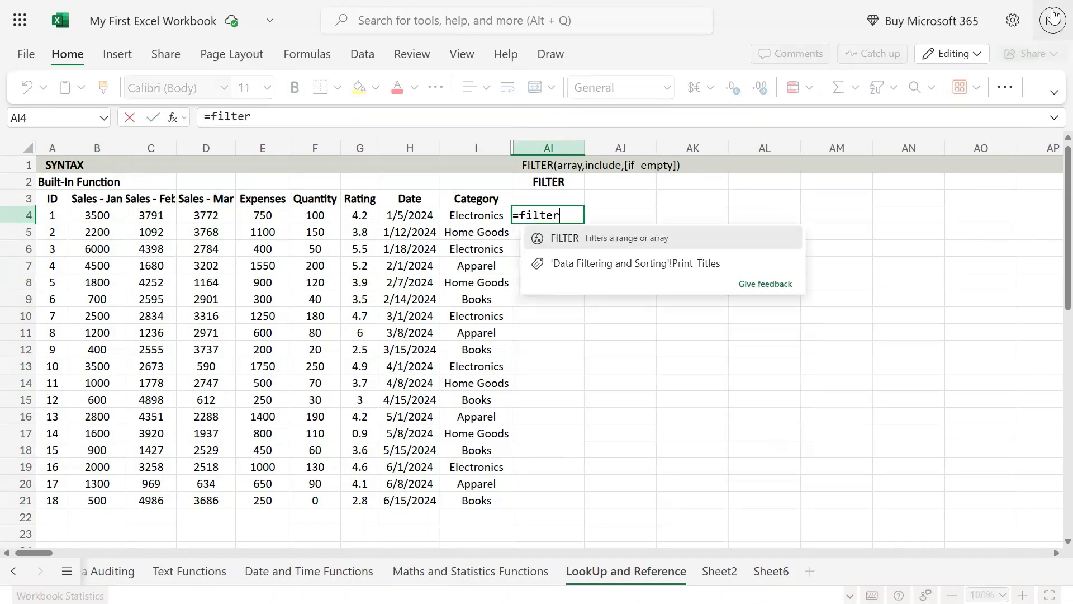
type("(")
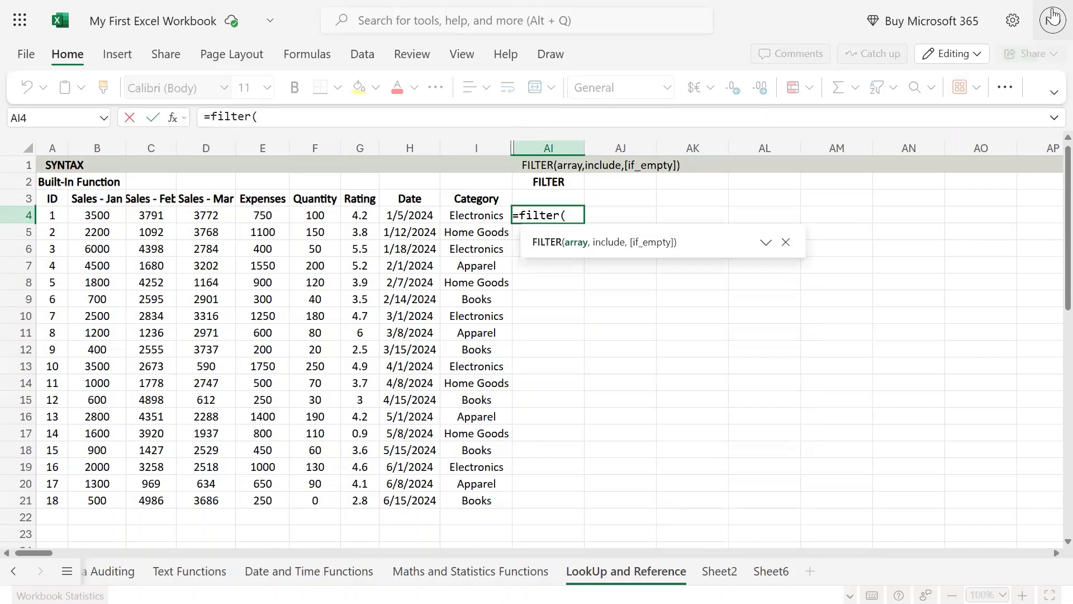
key("Left")
key("Left")
key("Left")
key("Left")
key("Left")
key("Left")
key("Left")
key("Left")
key("Left")
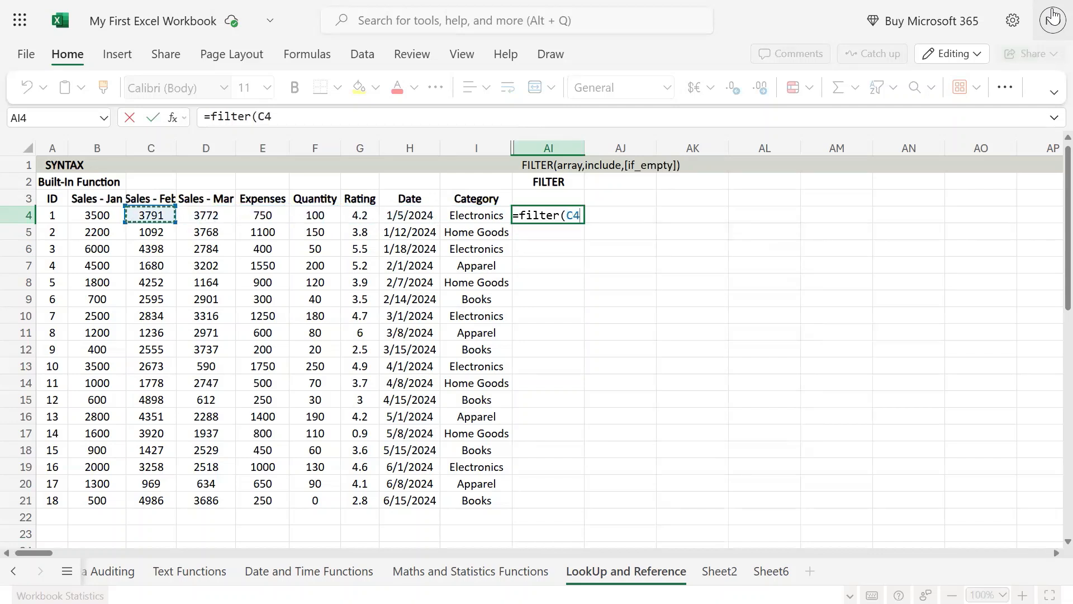
key("ctrl+shift+Right")
key("ctrl+shift+Down")
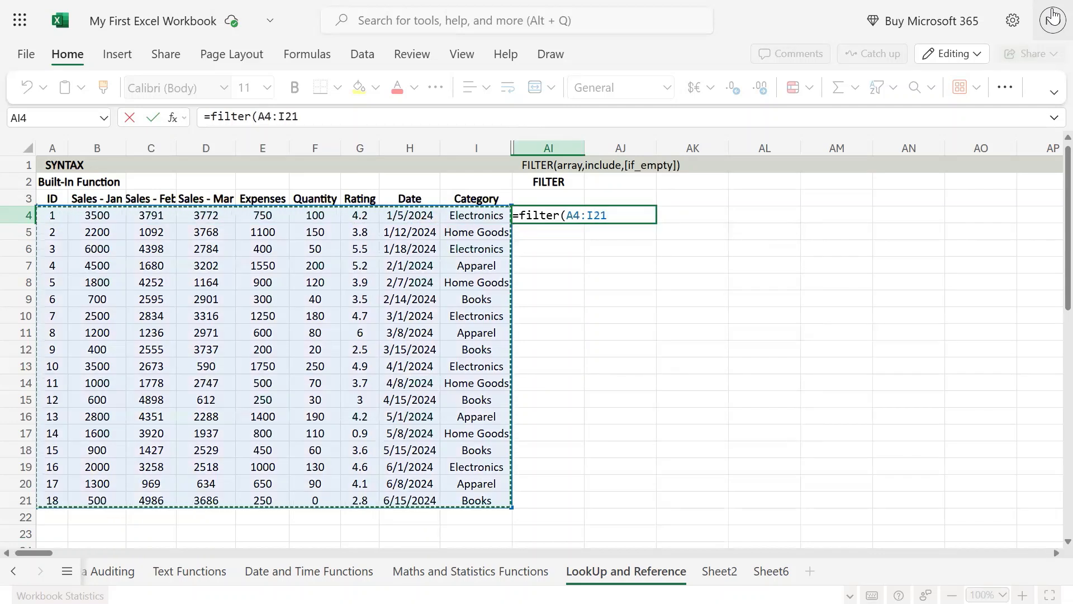
type(",")
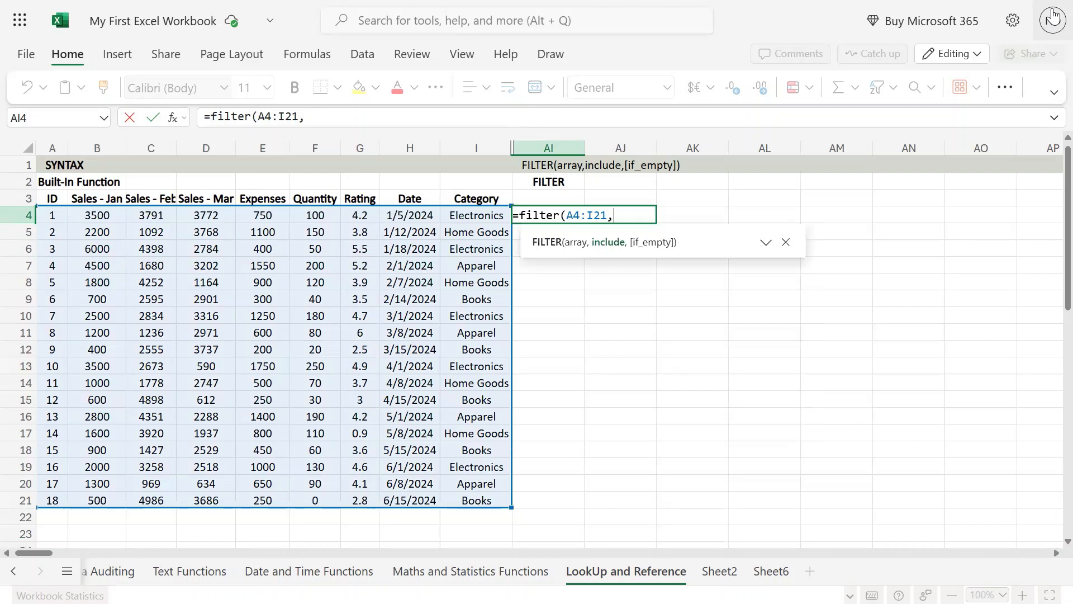
Complete the FILTER formula with the include condition I4:I21="Books" and commit it in AI4.
key("Left")
key("Left")
key("Right")
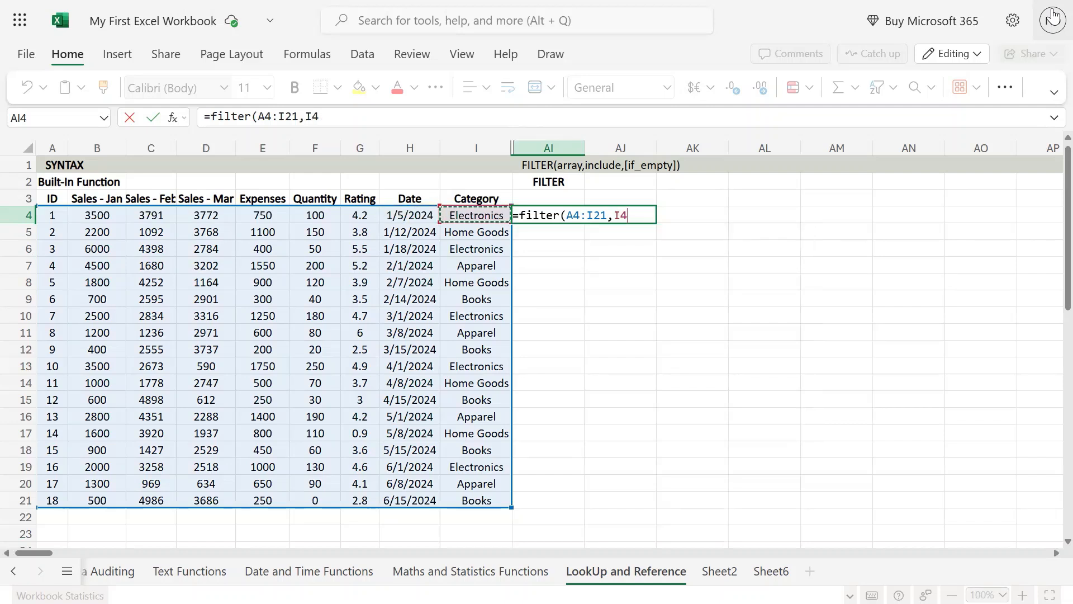
key("ctrl+shift+Down")
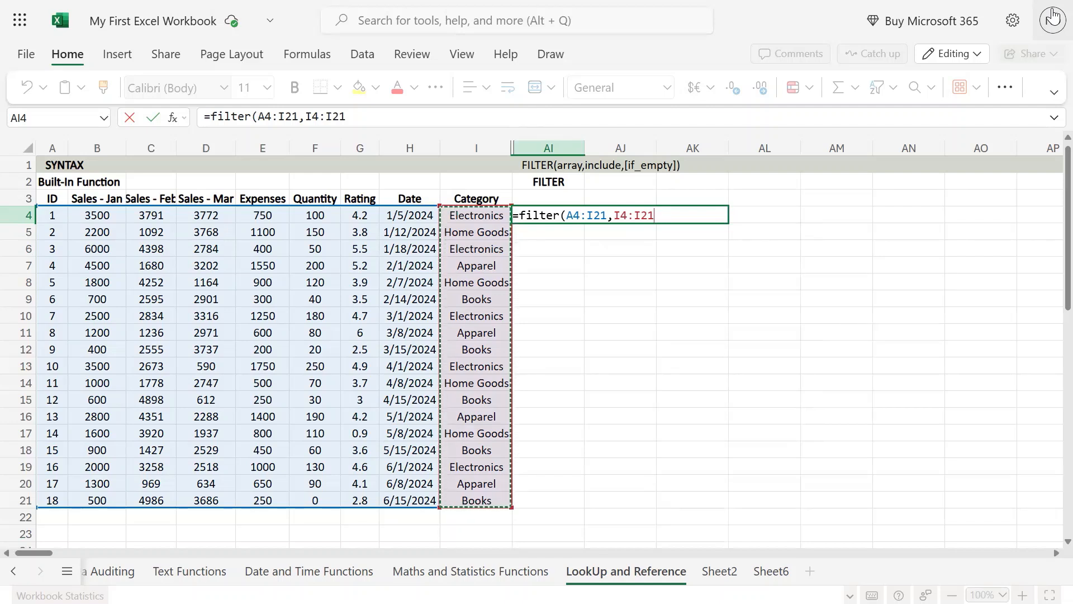
type("=\"")
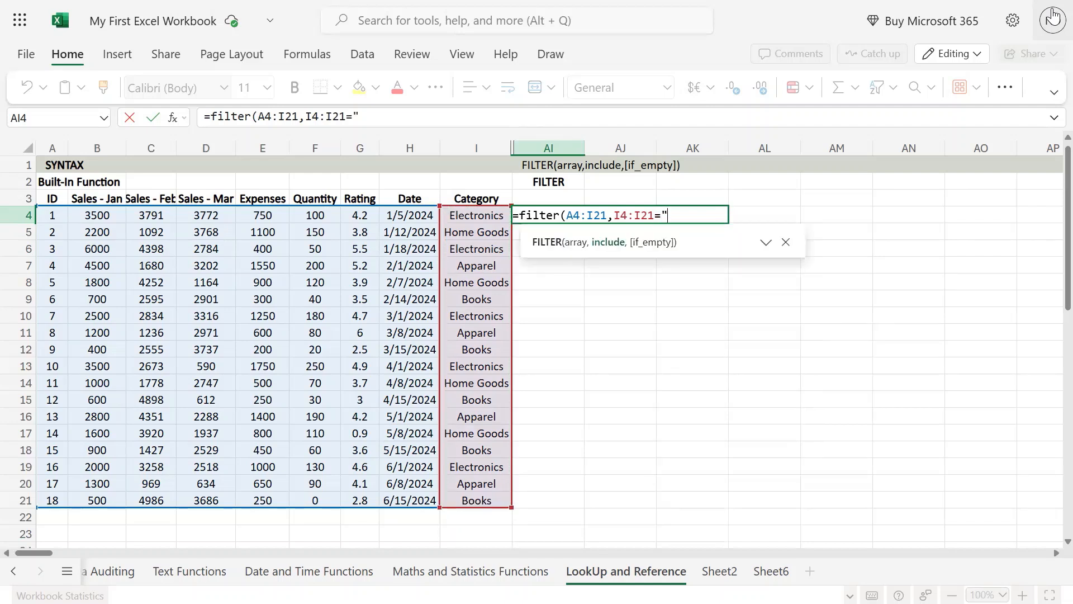
type("Books\")")
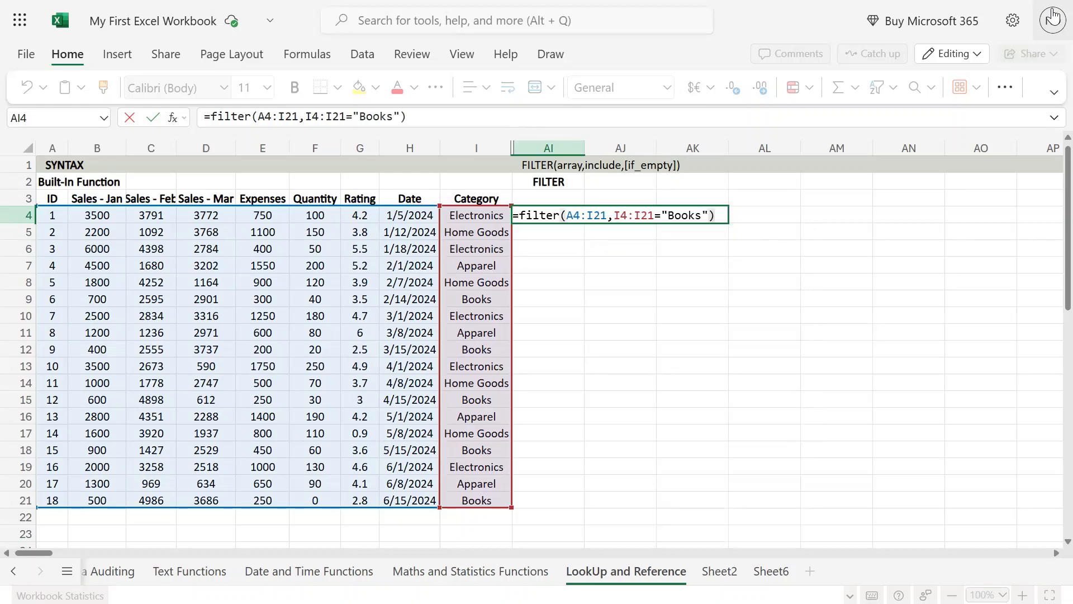
key("ctrl+Return")
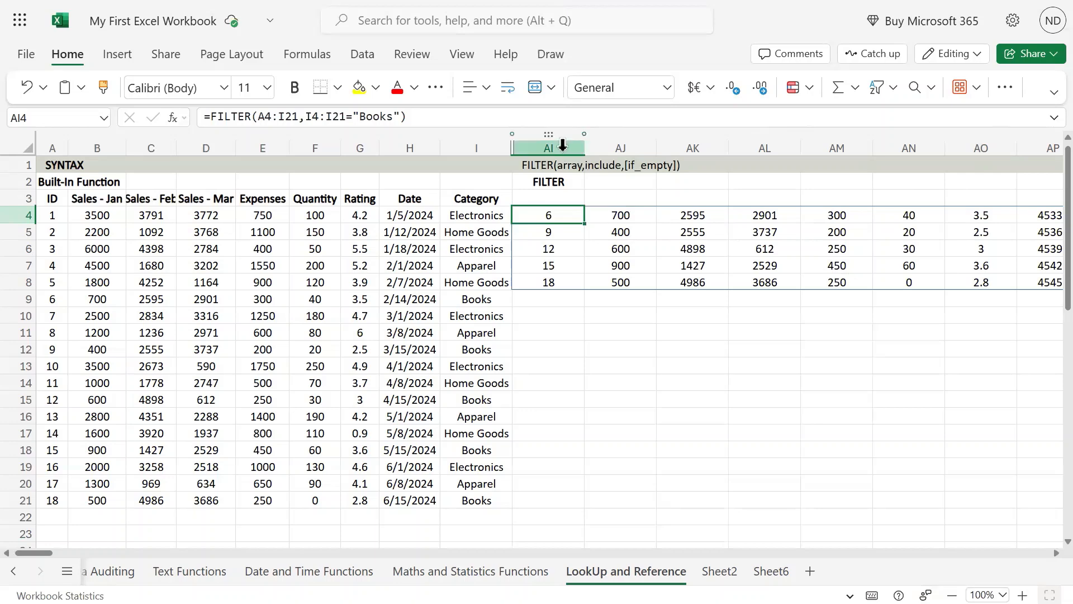
Autofit columns AI through AQ to their contents, and narrow column AI to suit the short ID values.
left_click_drag(563, 145, 459, 195)
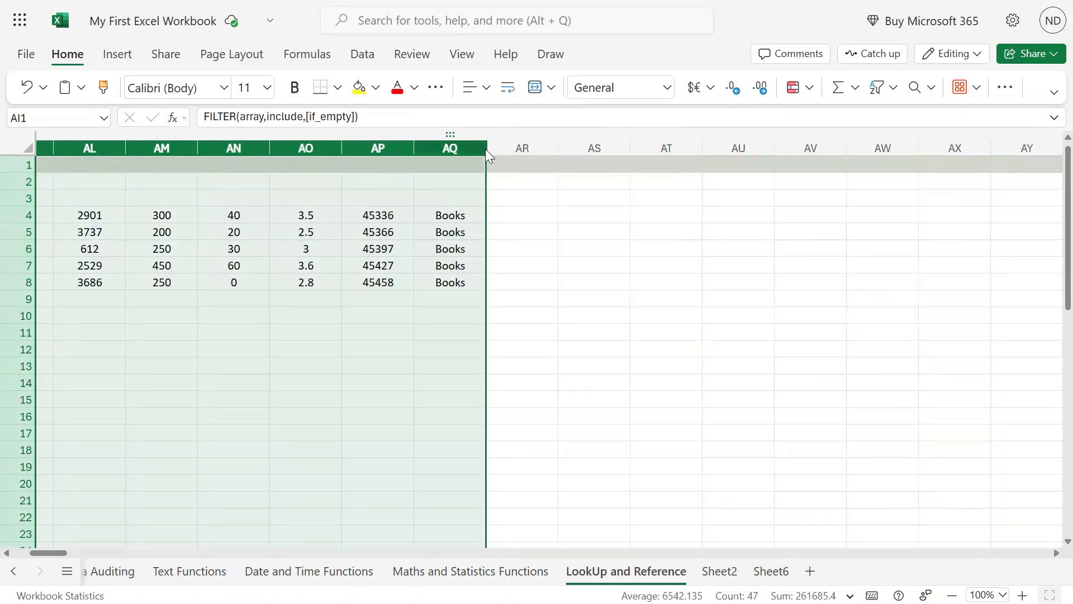
double_click(486, 148)
left_click(297, 296)
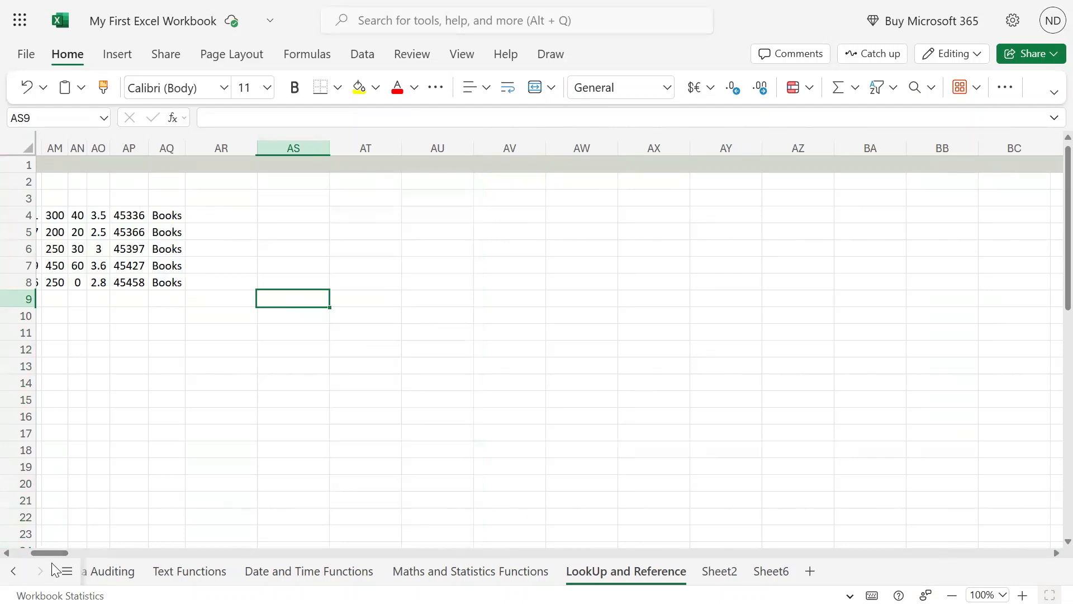
left_click_drag(49, 552, 34, 552)
left_click(759, 314)
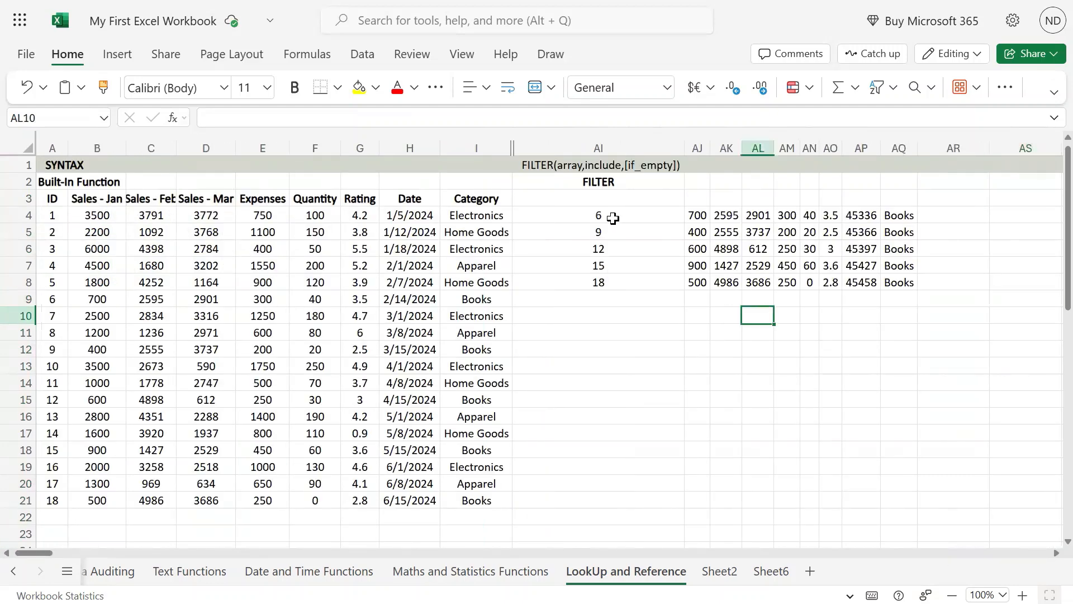
left_click_drag(685, 148, 572, 159)
Examine the FILTER formula in AI4 and compare its spilled rows with the Books entries in the source table.
left_click(545, 213)
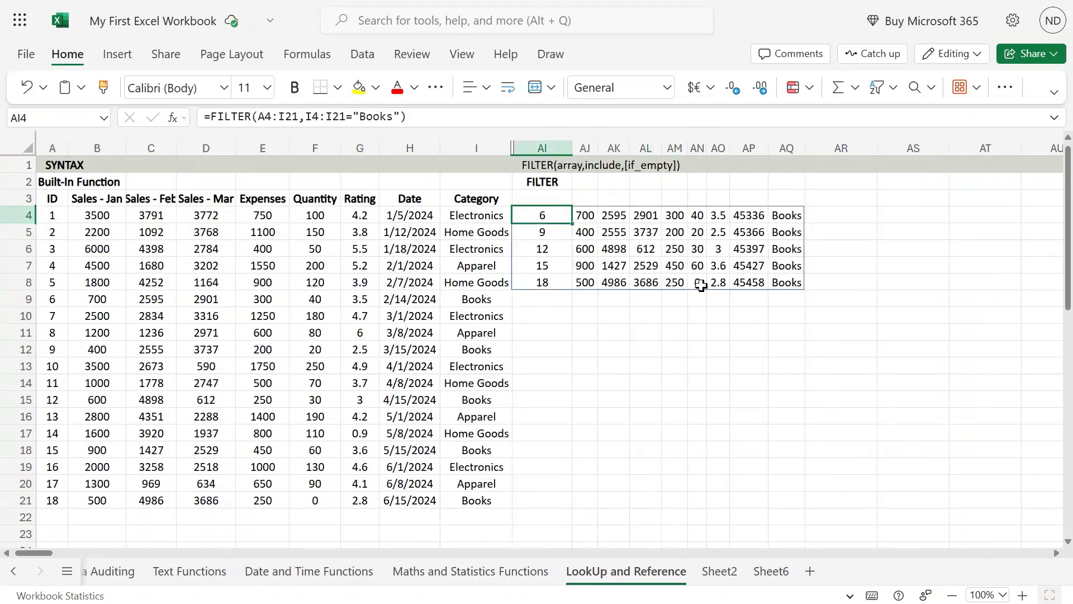
key("F2")
key("Escape")
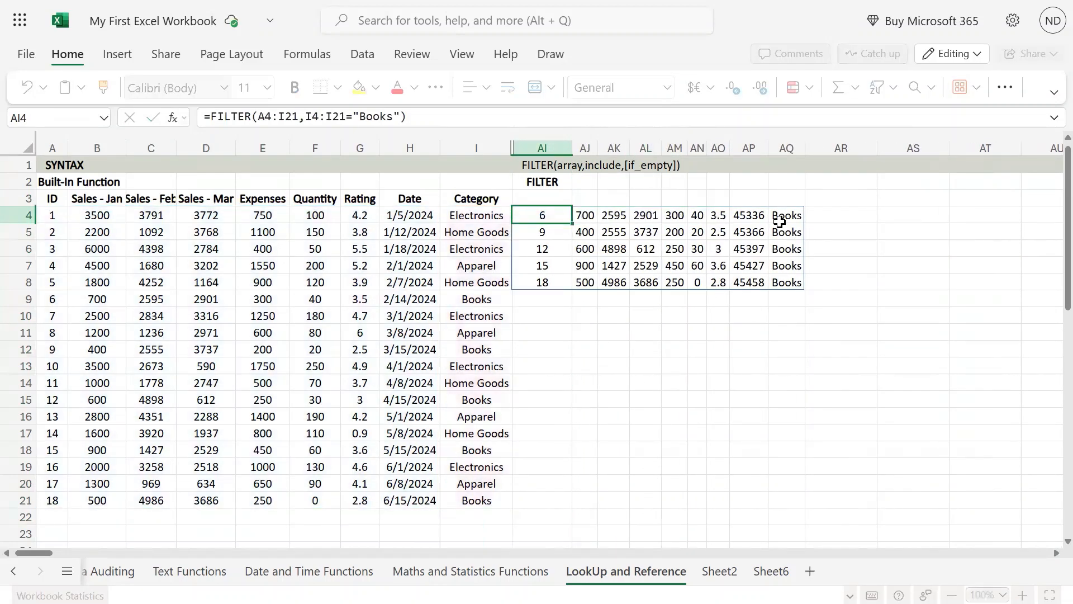
left_click_drag(780, 219, 788, 266)
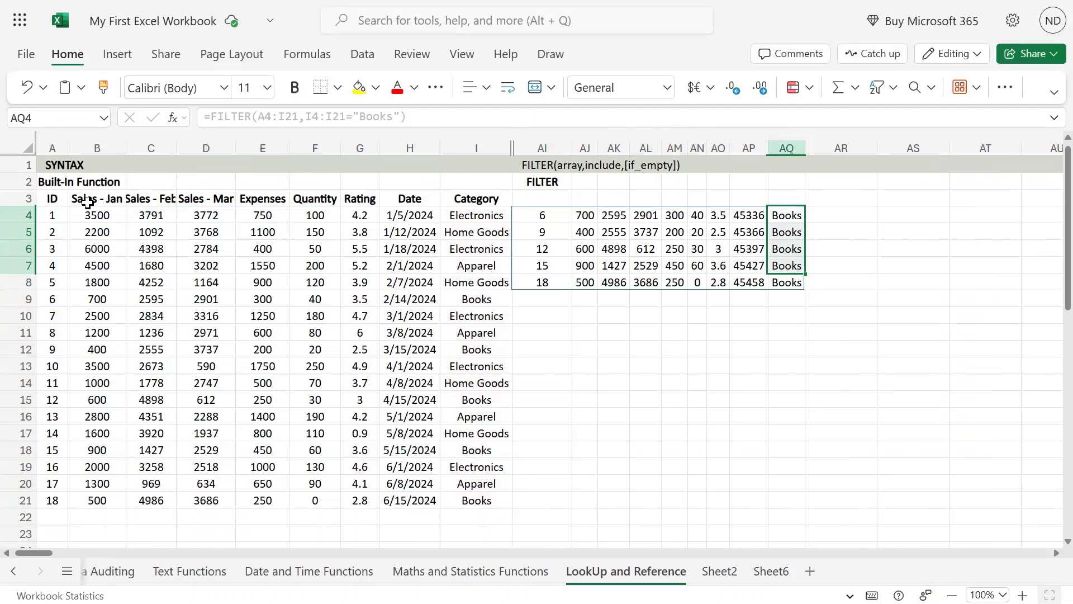
left_click_drag(56, 202, 475, 501)
left_click(498, 299)
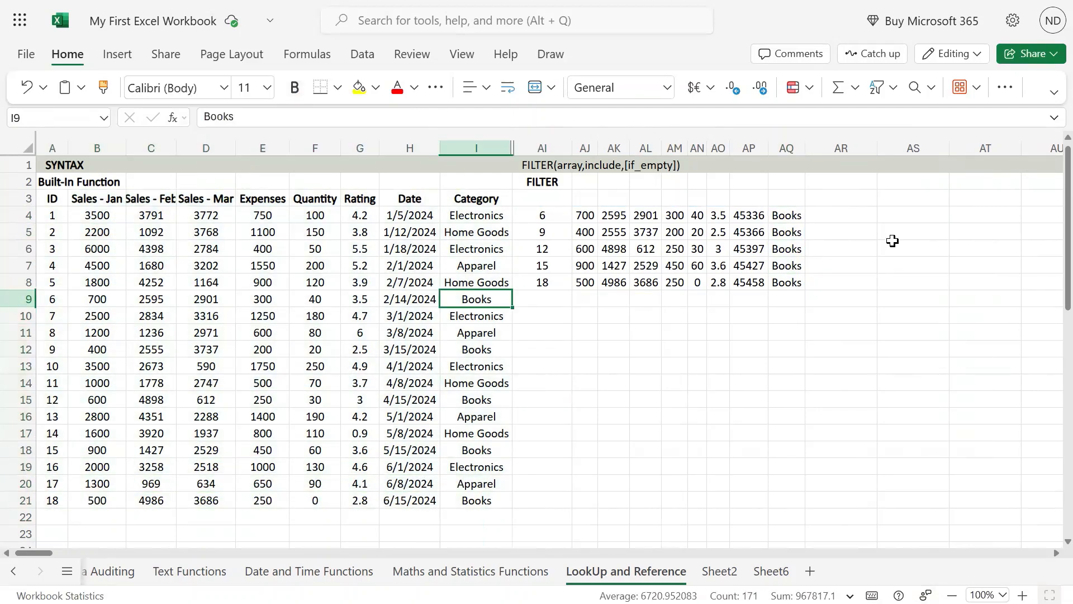
left_click(783, 213)
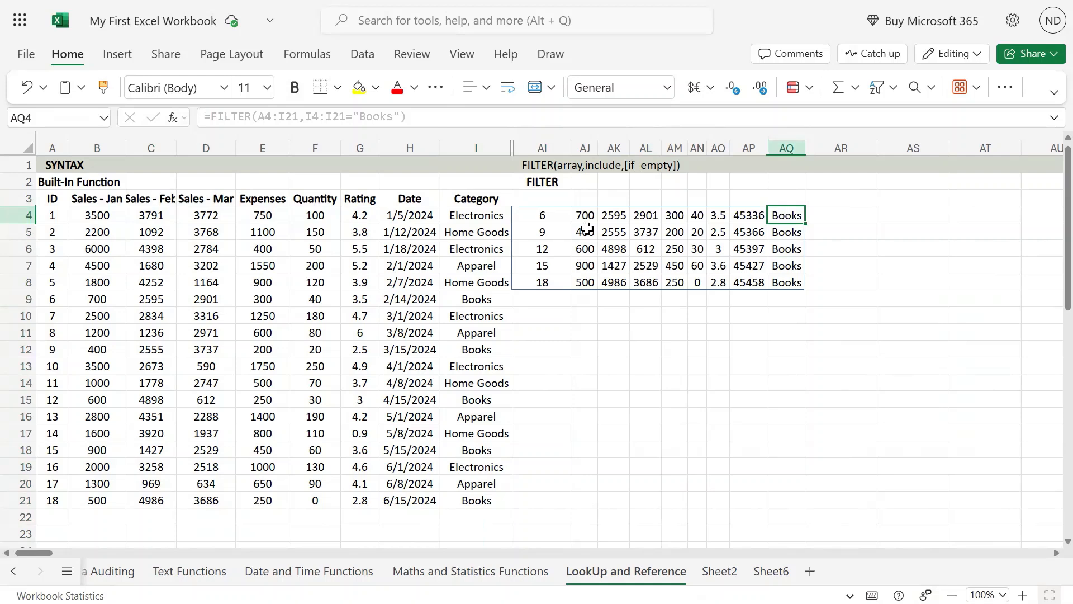
double_click(553, 216)
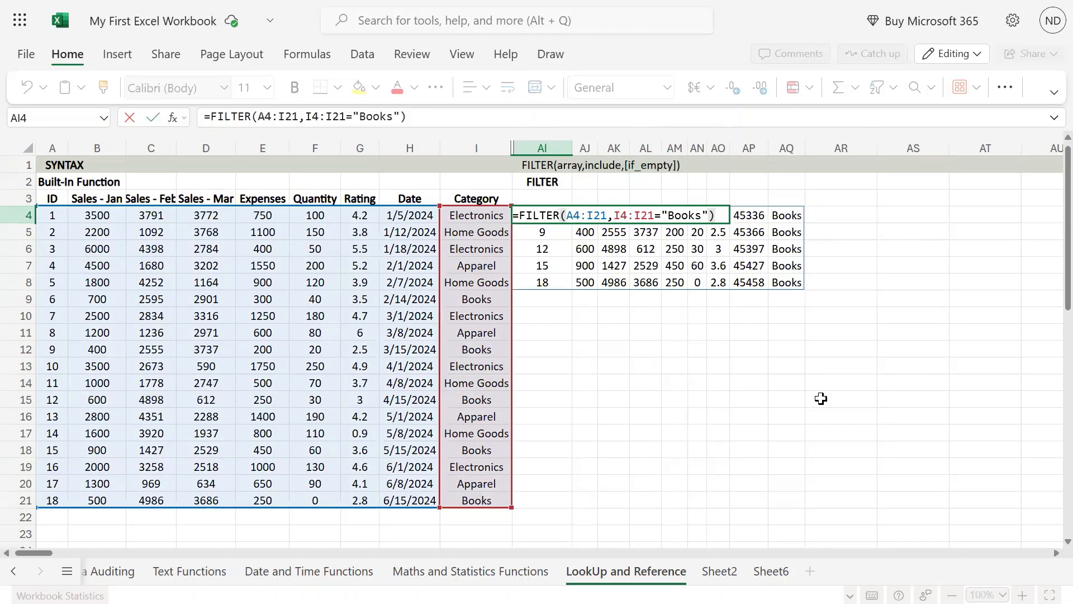
Replace the include condition of the FILTER formula in AI4 with B4:B21>=2500 and commit it.
key("Left")
key("Left")
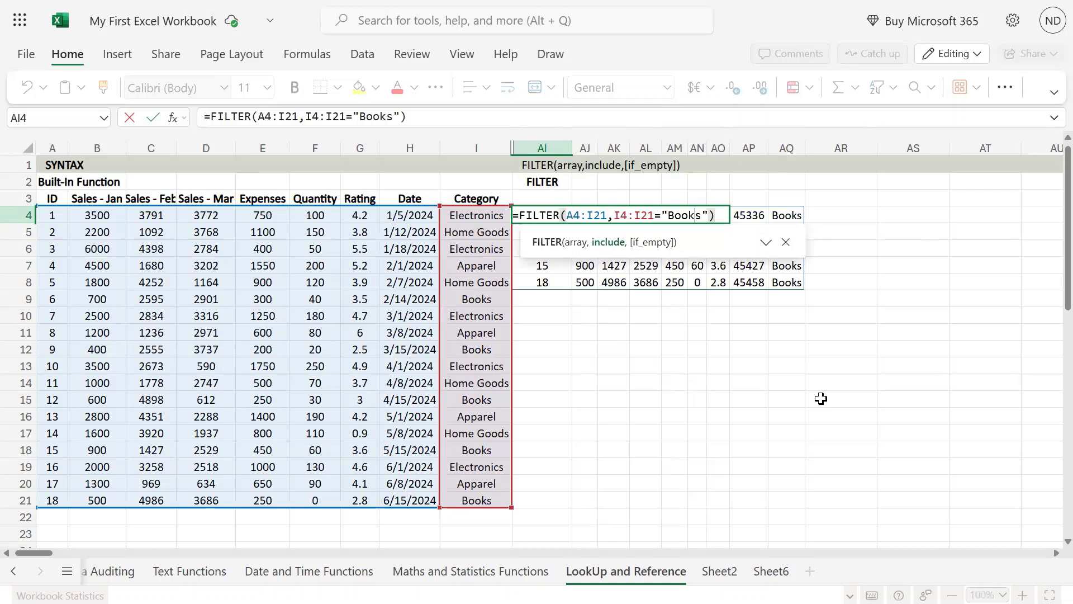
key("Left")
key("Left")
key("Left")
key("Left")
key("Left")
key("Left")
key("Left")
key("Left")
key("Left")
key("Left")
key("Left")
key("shift+Right")
key("shift+Right")
key("shift+Right")
key("shift+Right")
key("shift+Right")
key("shift+Right")
key("shift+Right")
key("shift+Right")
key("shift+Right")
key("shift+Right")
key("shift+Right")
key("shift+Right")
key("shift+Right")
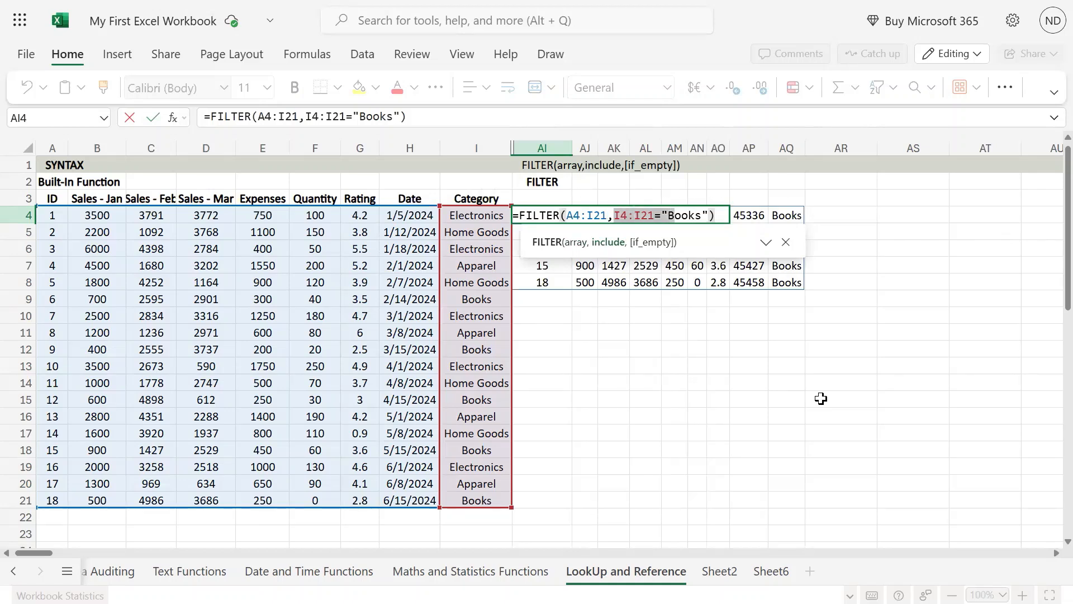
key("shift+Right")
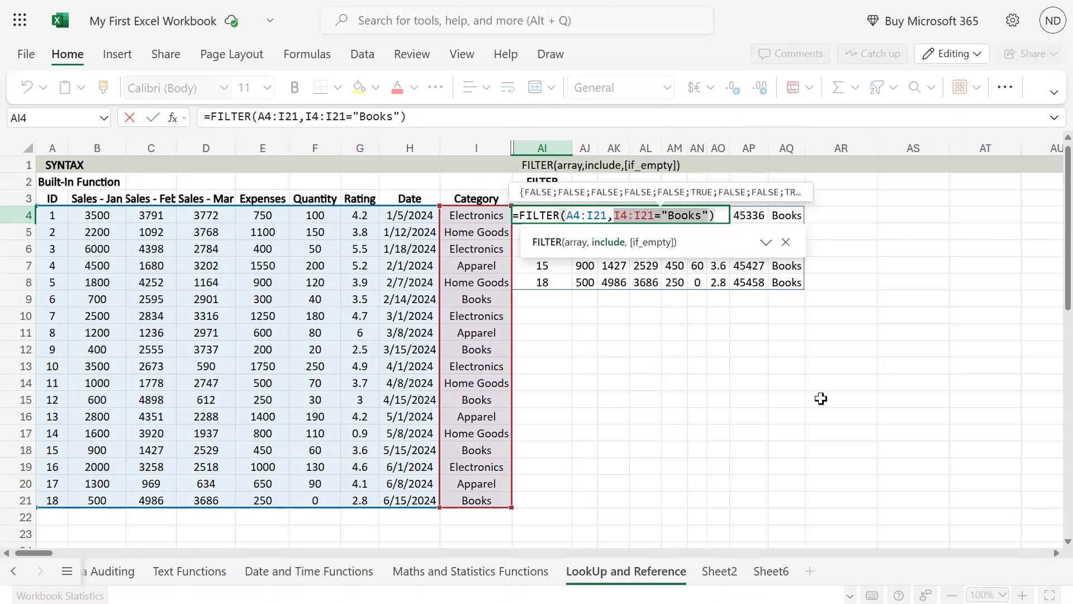
key("BackSpace")
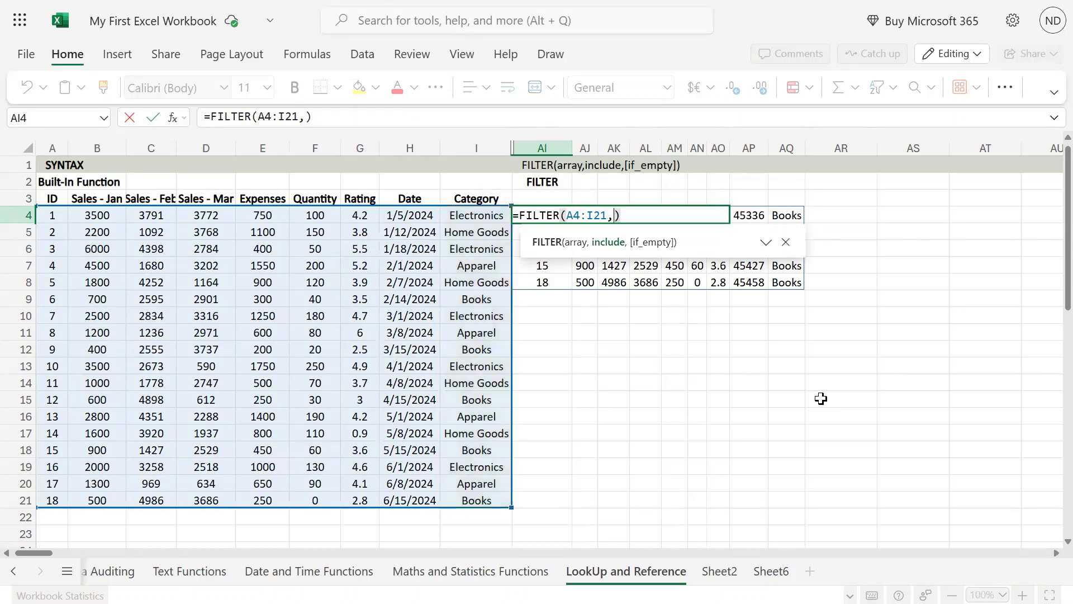
left_click_drag(102, 213, 97, 499)
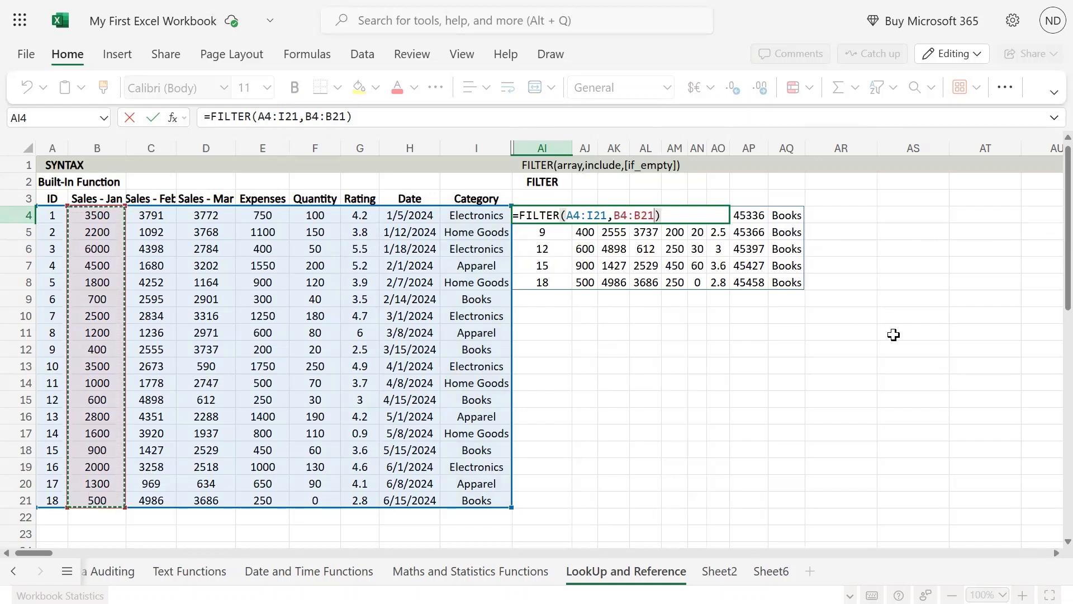
type(">=")
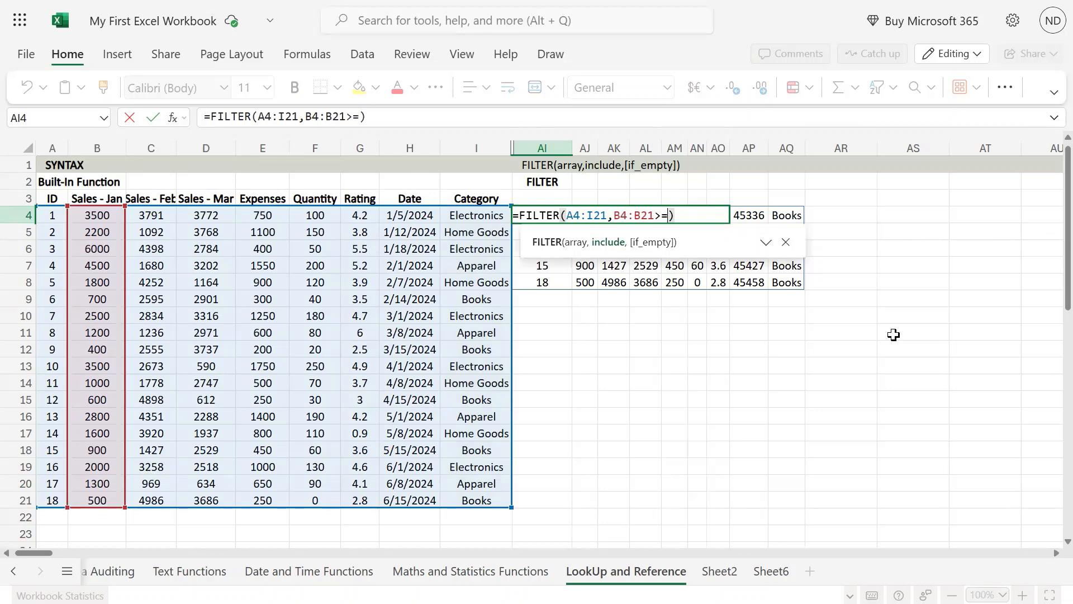
type("2500")
key("ctrl+Return")
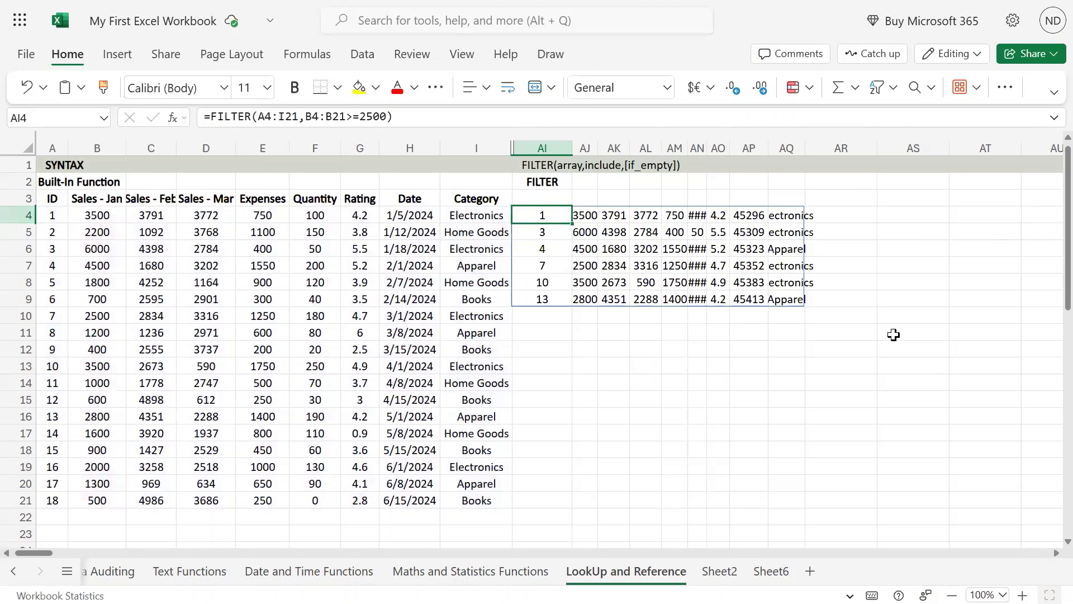
key("ctrl+shift+Down")
key("ctrl+shift+Right")
key("ctrl+shift+Right")
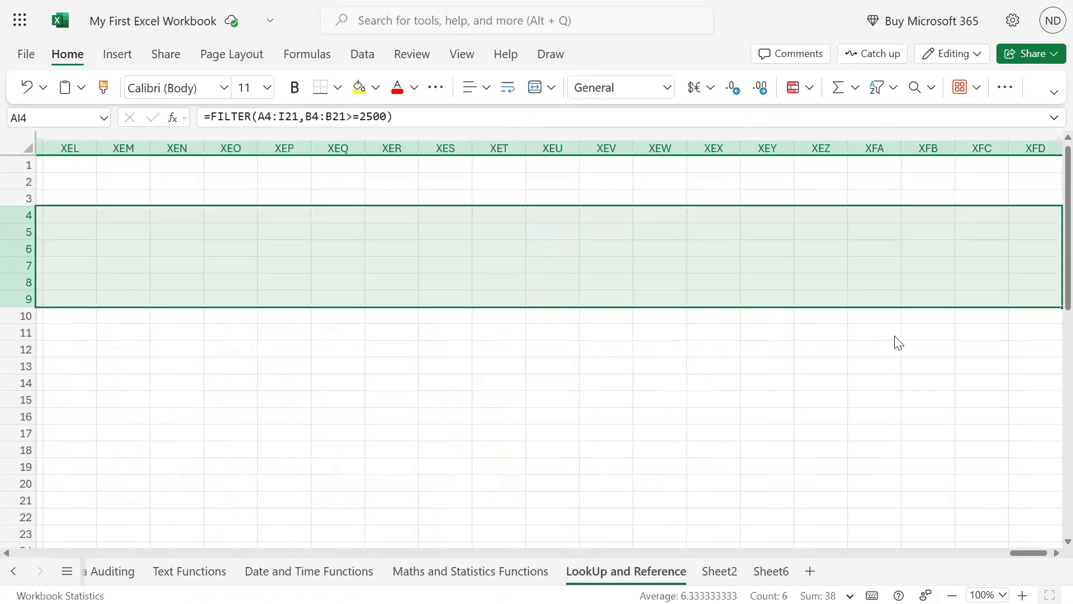
key("ctrl+shift+Left")
key("ctrl+shift+Left")
key("Left")
key("Left")
key("Left")
key("Left")
key("Right")
key("Right")
key("Right")
key("Right")
key("Right")
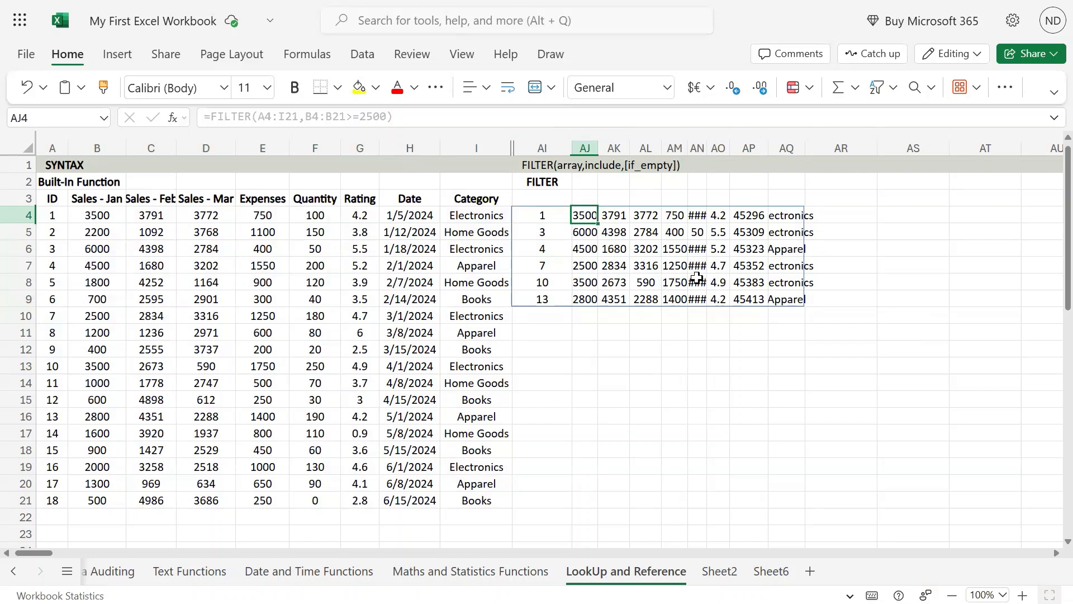
Widen columns AJ through AQ to one uniform width so that the numeric results fit.
left_click_drag(584, 147, 783, 147)
left_click_drag(598, 146, 609, 146)
left_click(788, 312)
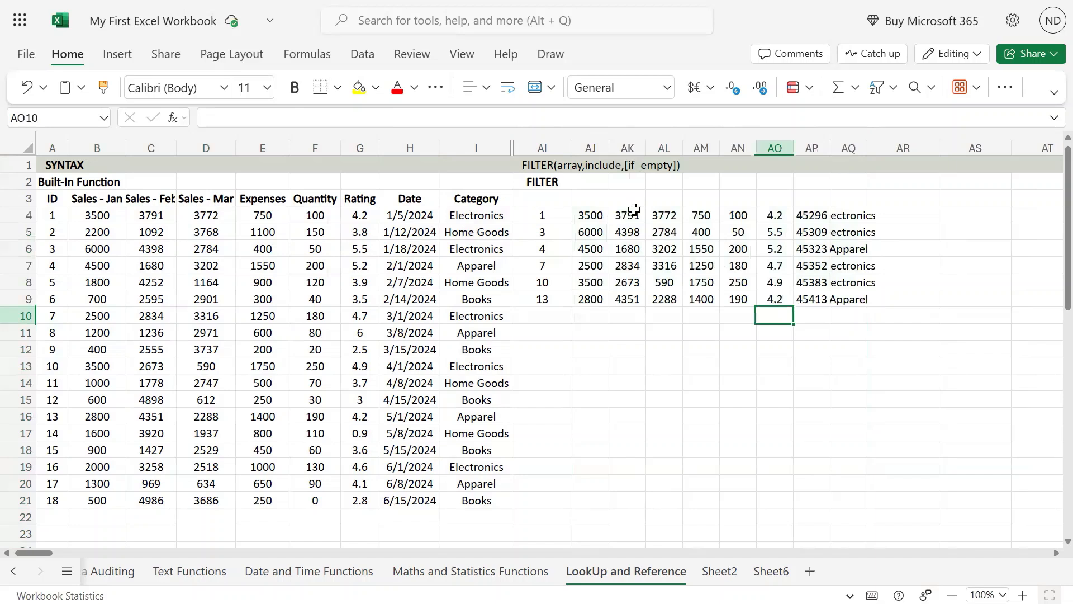
Examine the January sales values in AJ4:AJ9 and the include condition of the FILTER formula in AI4, leaving the formula as is.
left_click_drag(598, 213, 602, 295)
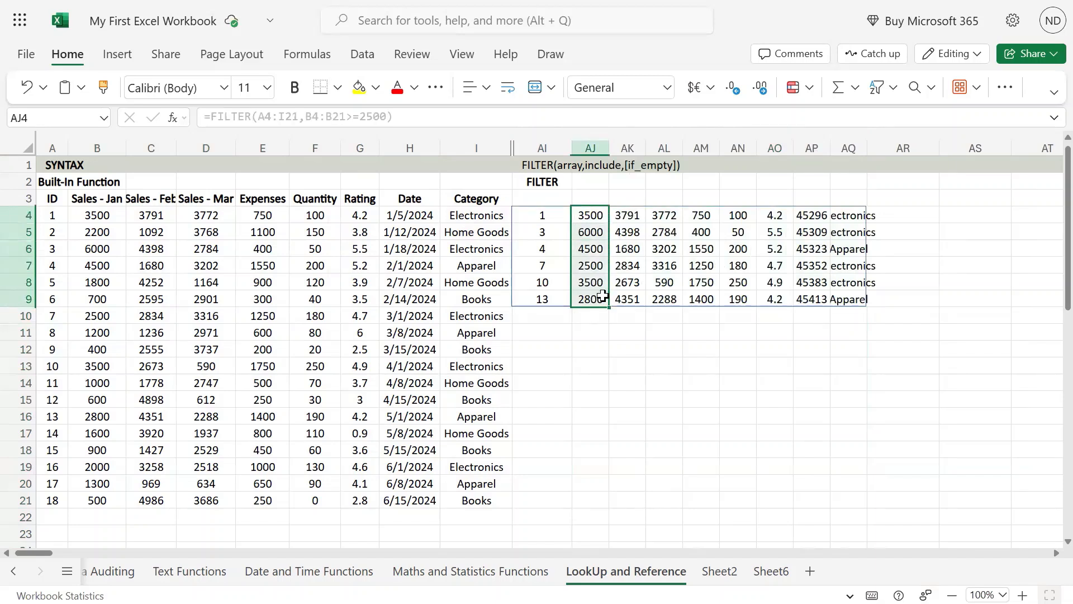
left_click(543, 218)
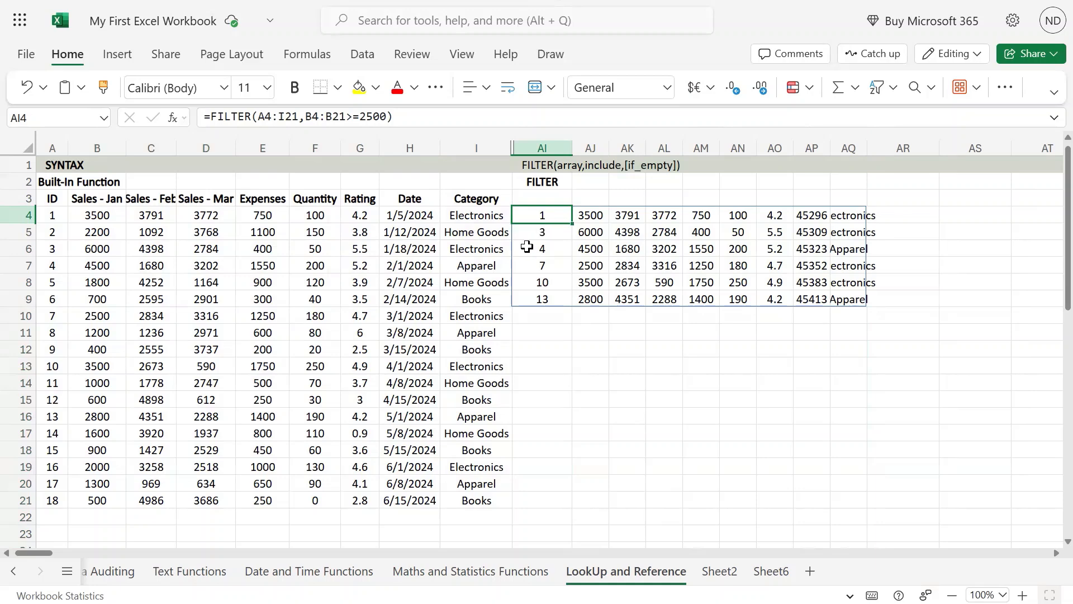
key("F2")
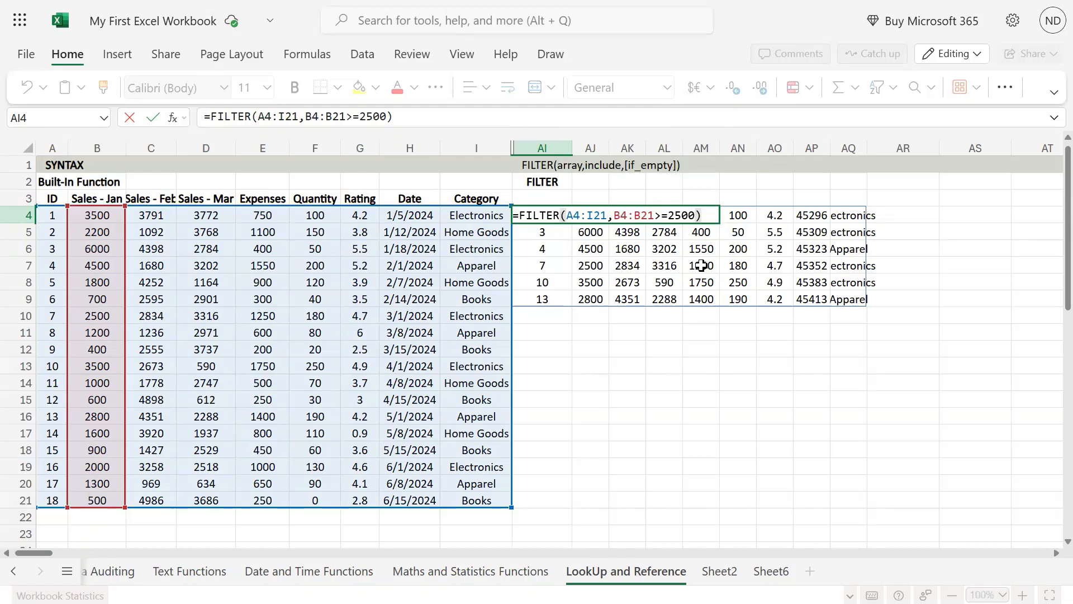
key("Left")
key("Left")
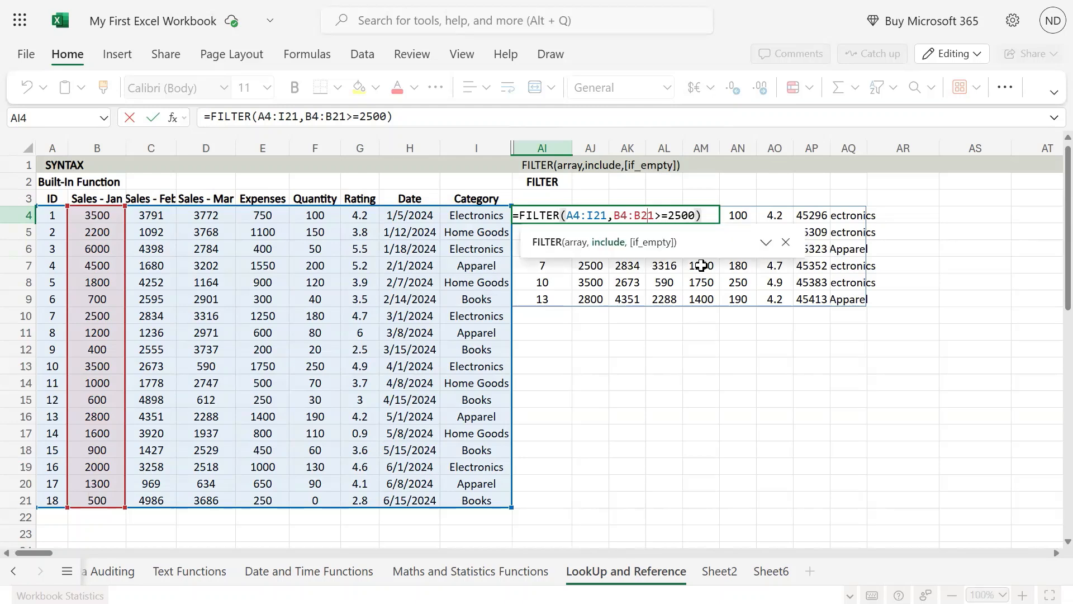
key("shift+End")
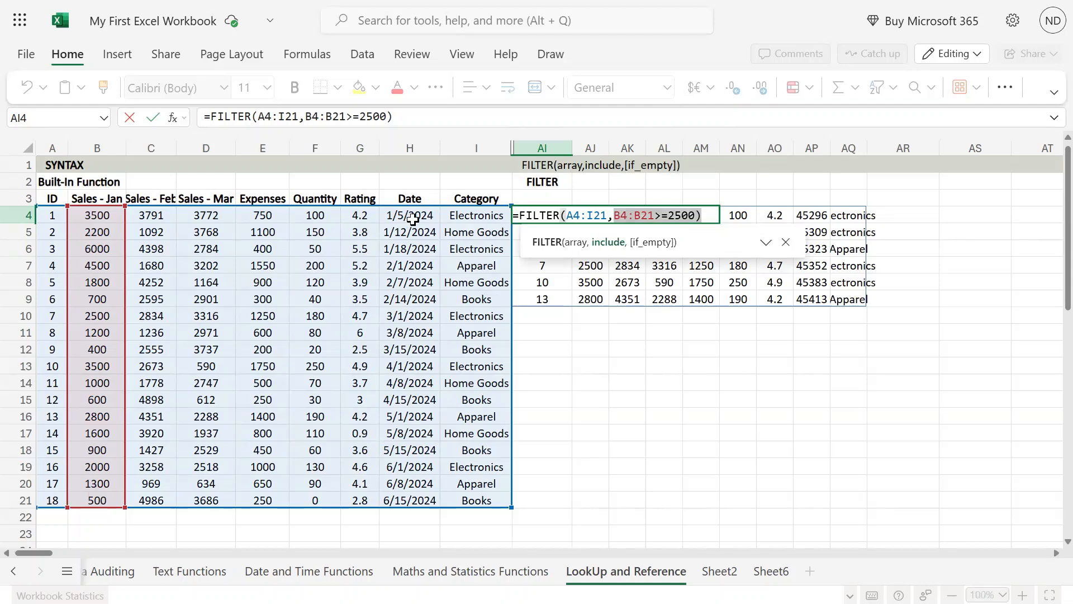
key("Escape")
key("Escape")
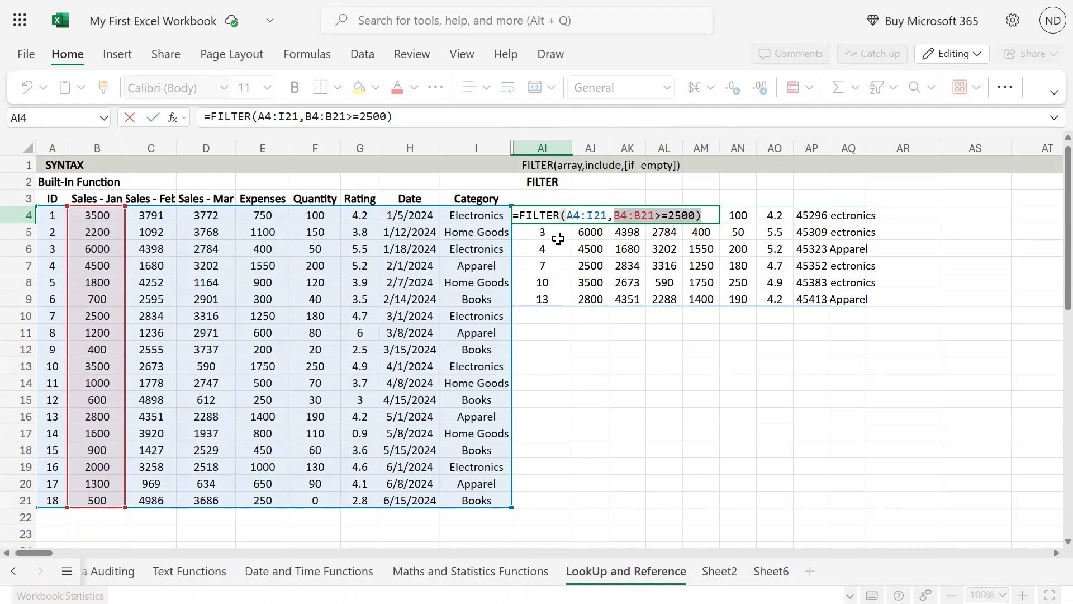
Change the array argument of the FILTER formula in AI4 to A4:D21, covering the ID and three monthly sales columns.
double_click(553, 215)
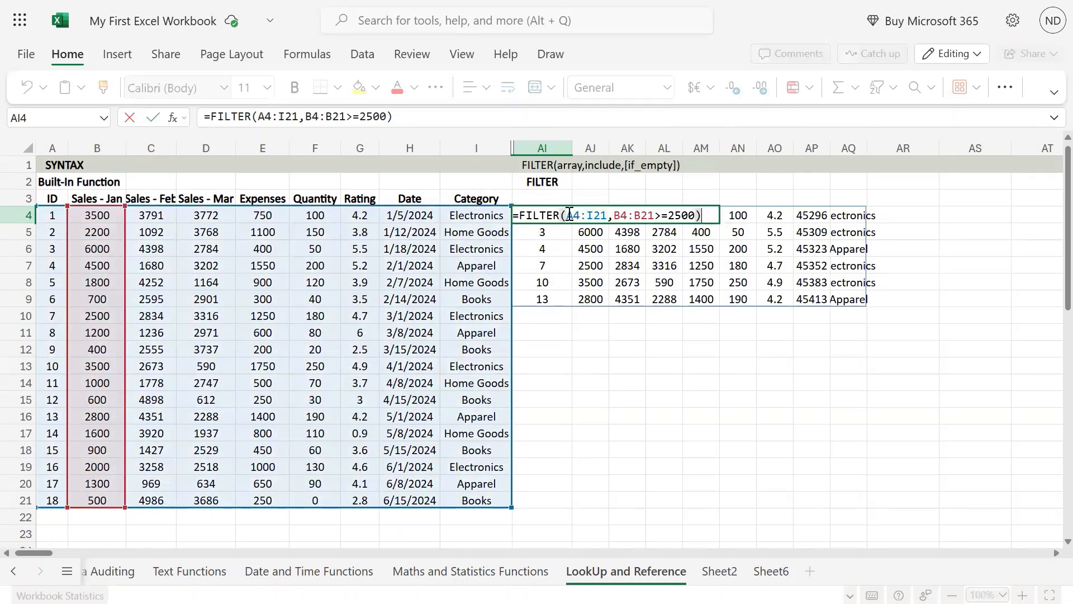
left_click_drag(565, 215, 611, 214)
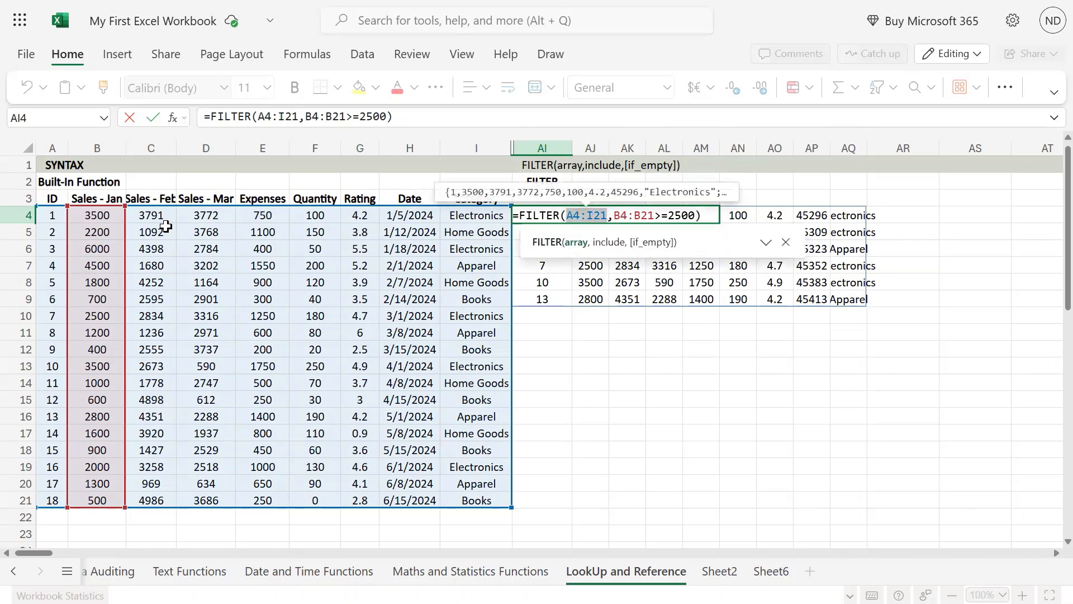
left_click_drag(53, 200, 205, 499)
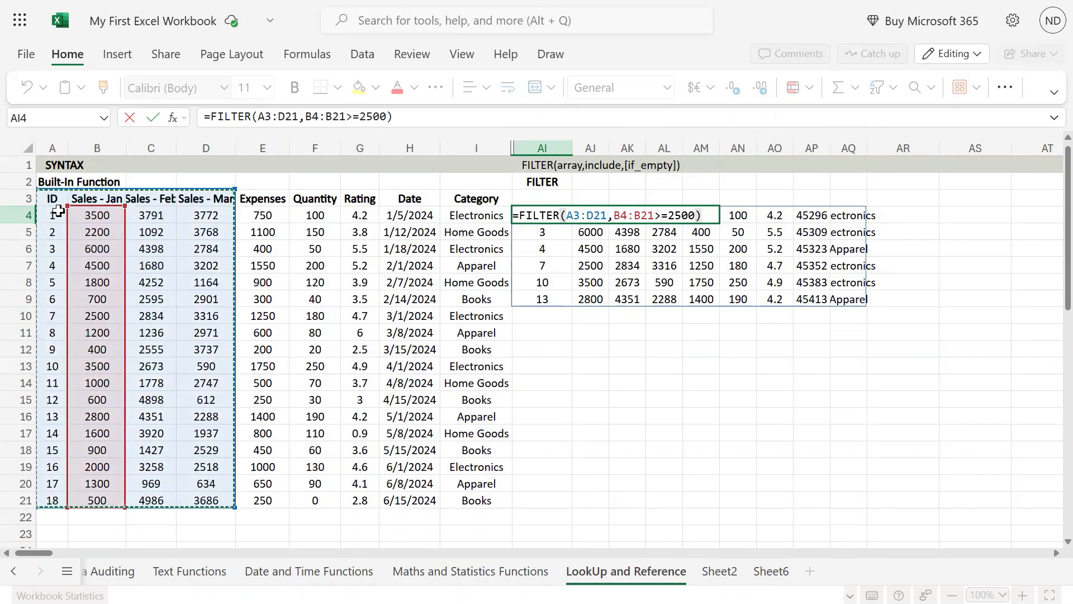
left_click_drag(52, 214, 210, 503)
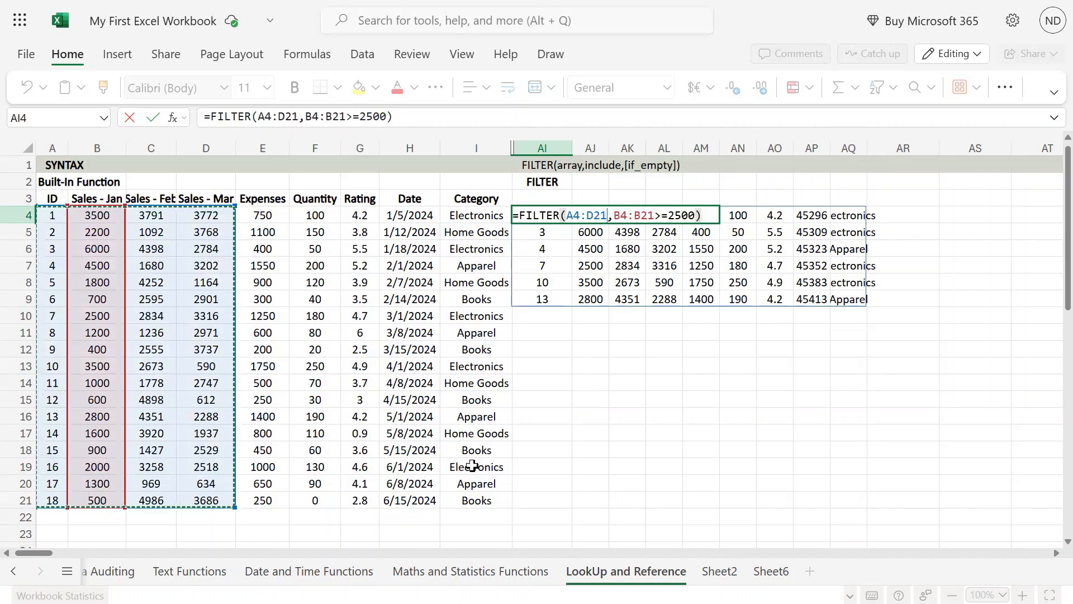
Replace the include condition in AI4 with G4:G21>=3, commit the formula and select its spilled results.
mouse_move(617, 215)
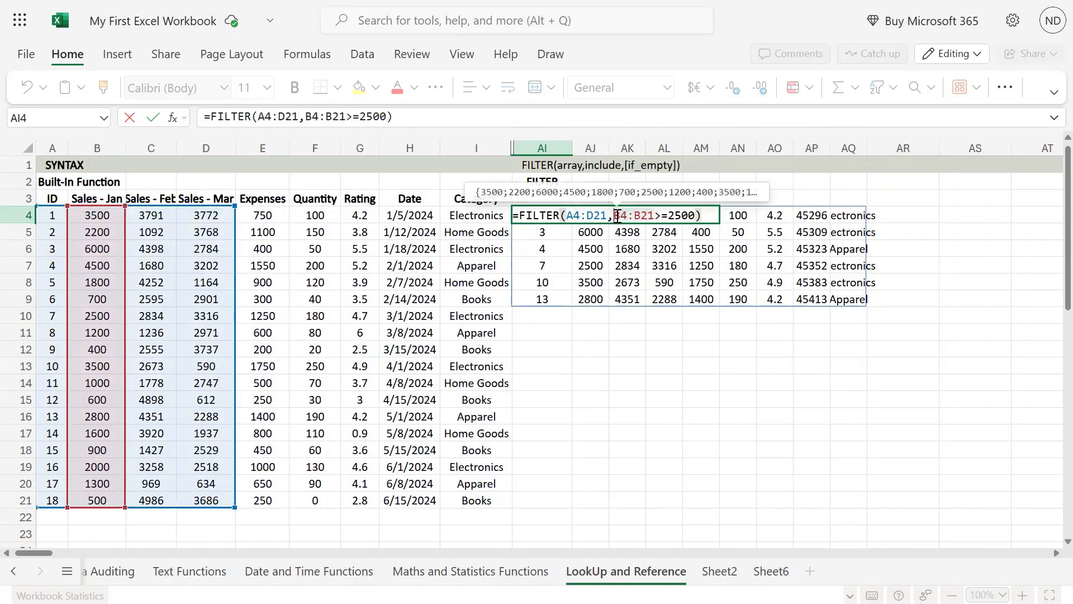
left_click_drag(614, 216, 696, 219)
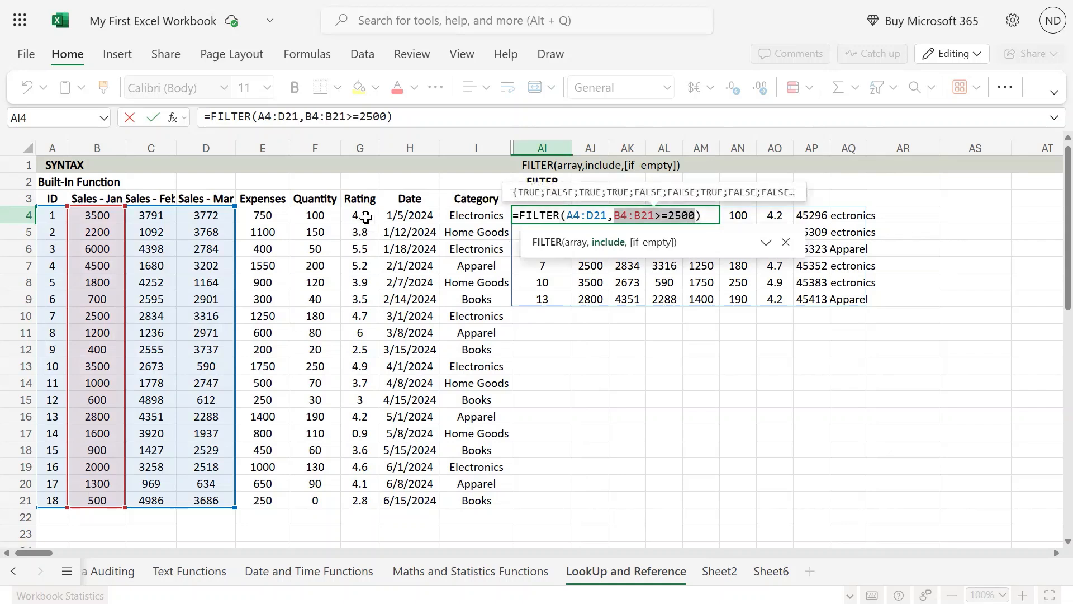
left_click_drag(360, 216, 361, 503)
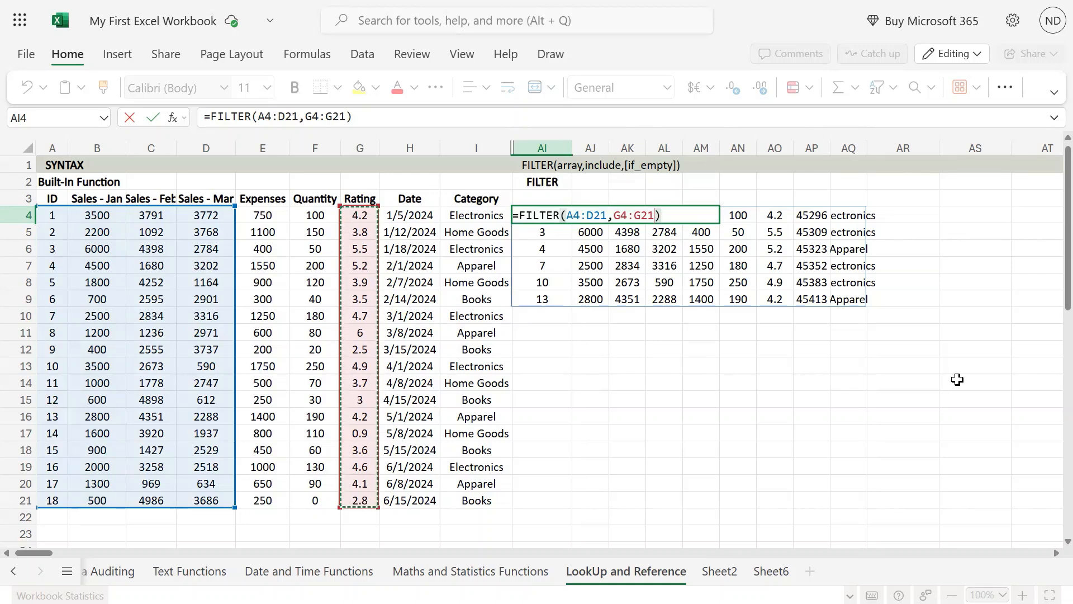
type(">")
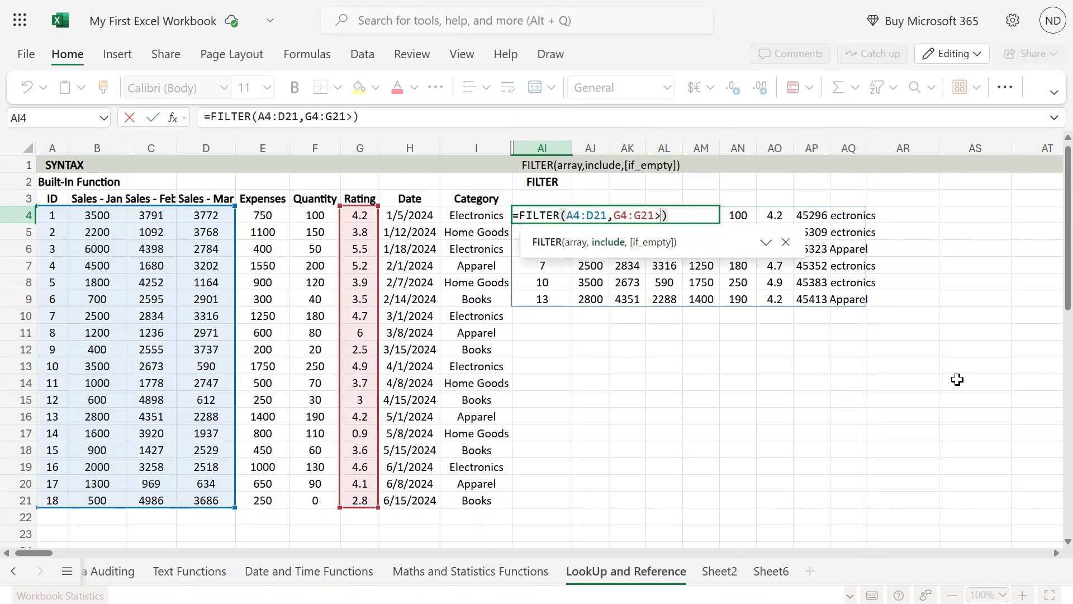
type("=3")
key("Return")
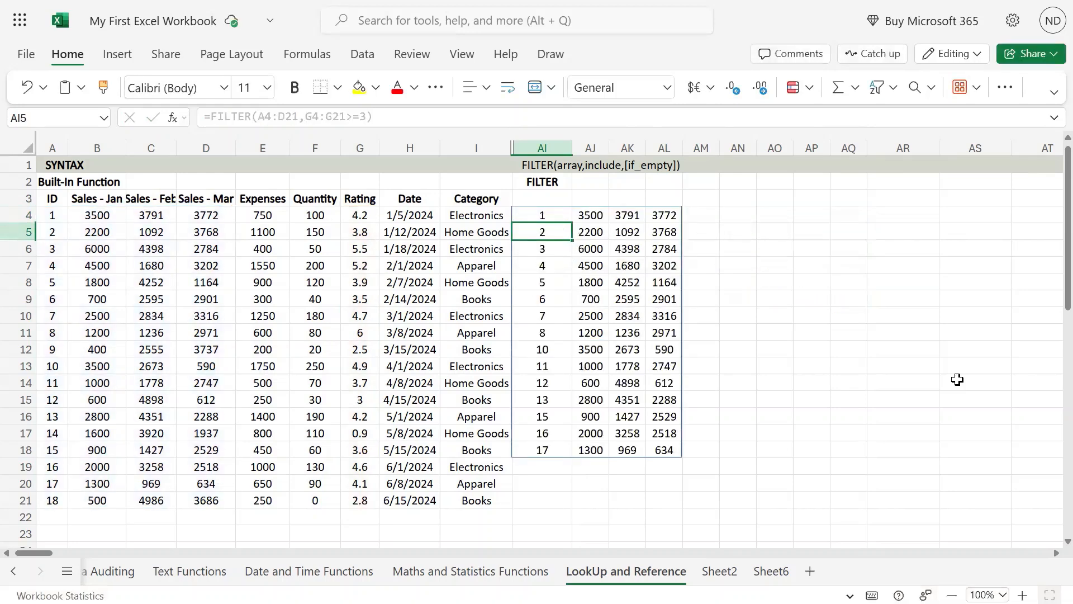
key("Up")
key("ctrl+shift+Right")
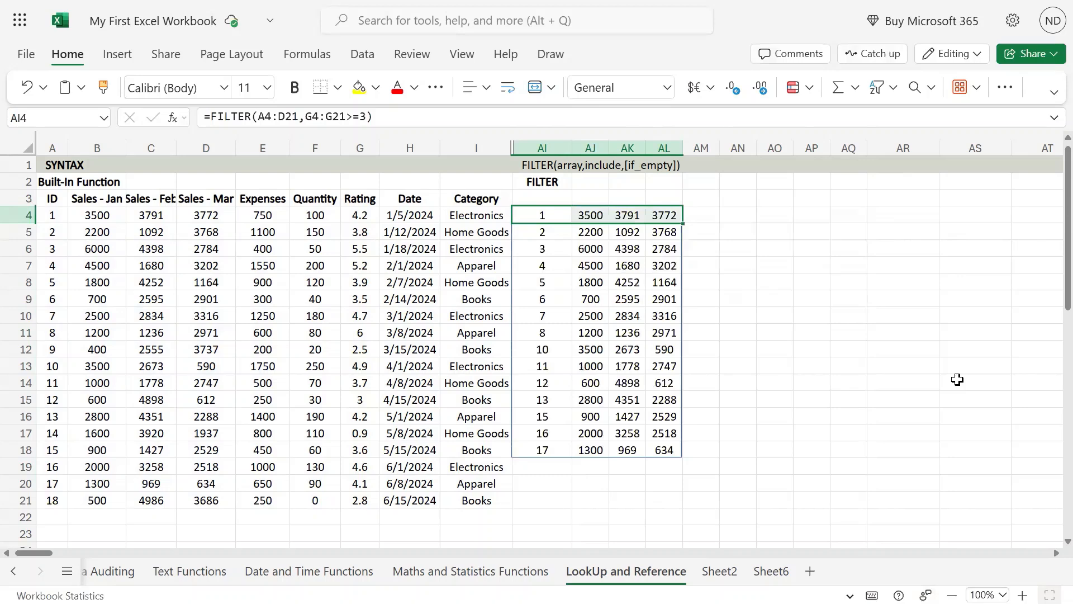
key("ctrl+shift+Down")
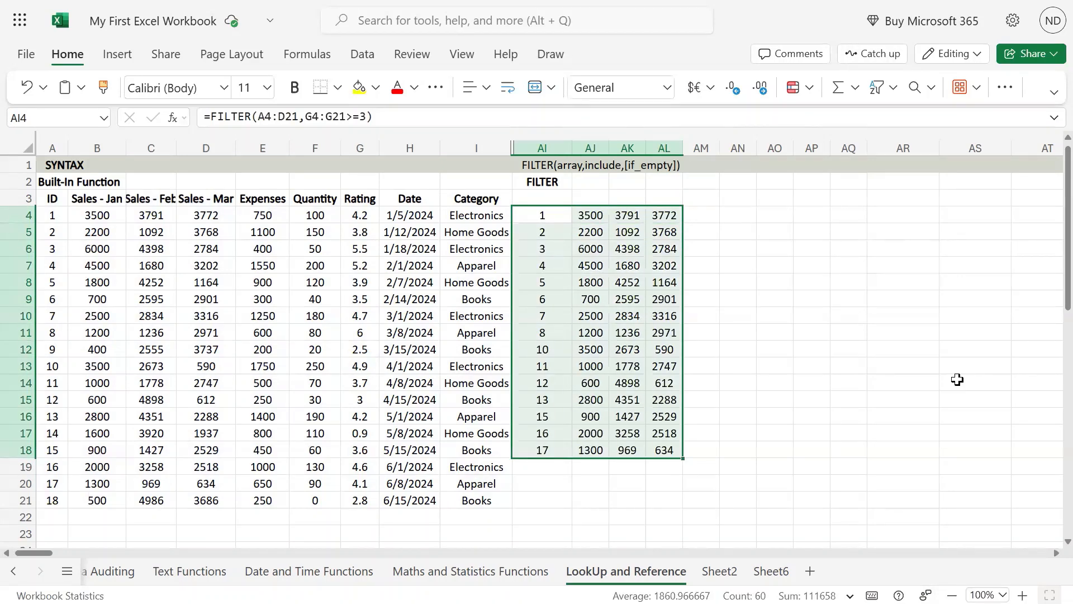
Raise the rating threshold in the AI4 FILTER formula to 4 and commit it.
key("Left")
key("Right")
key("F2")
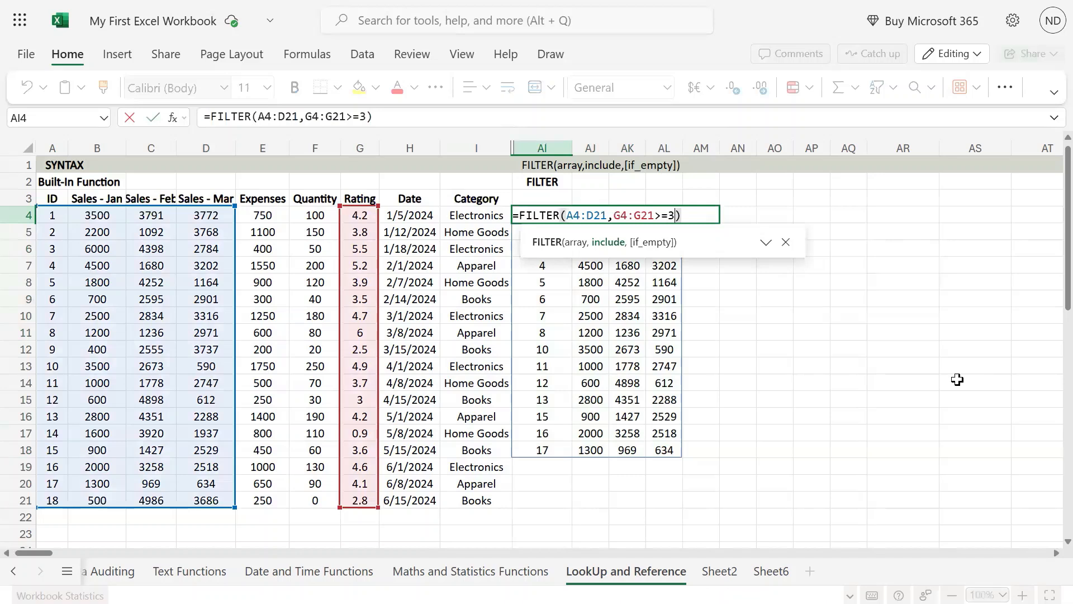
key("BackSpace")
type("4")
key("Return")
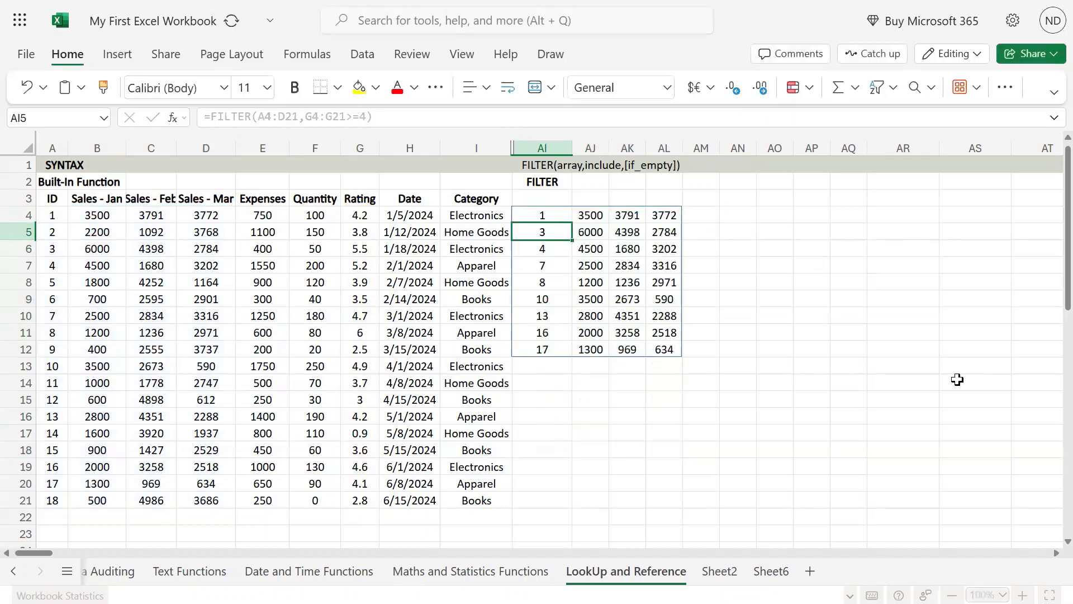
Examine the rows spilled from AI4 across columns AI to AL and compare them with the Rating column of the source table.
key("Up")
key("ctrl+shift+Right")
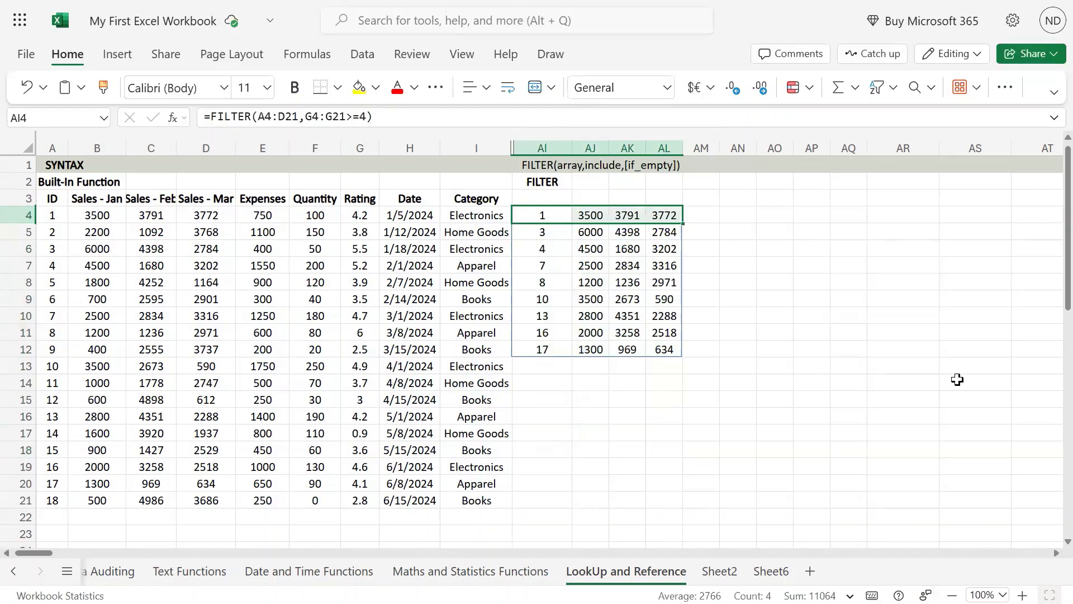
key("Right")
key("ctrl+shift+Right")
key("ctrl+shift+Down")
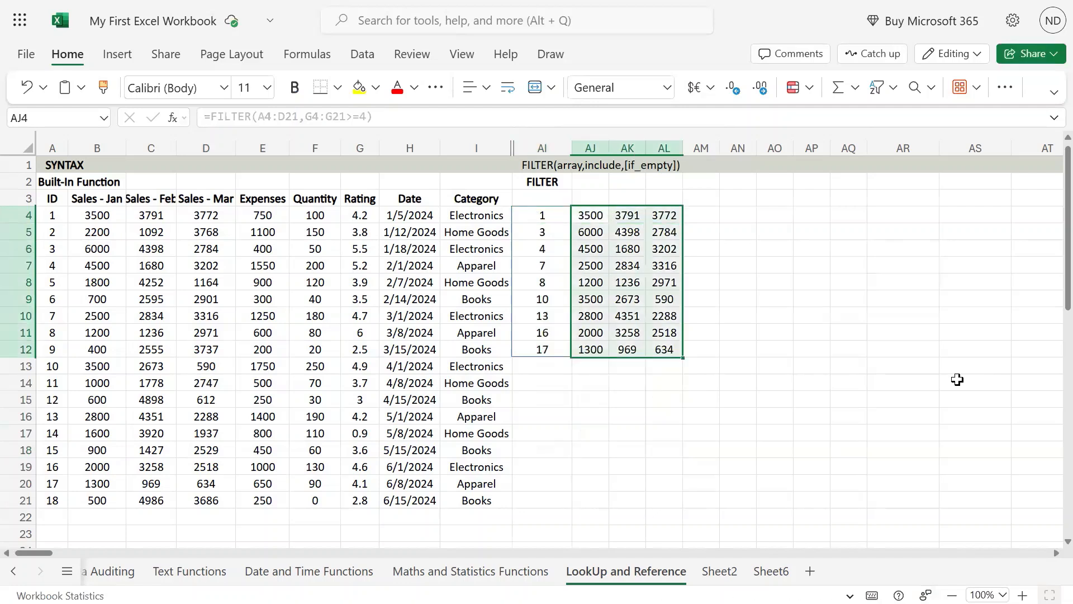
key("Left")
key("ctrl+shift+Right")
key("ctrl+shift+Down")
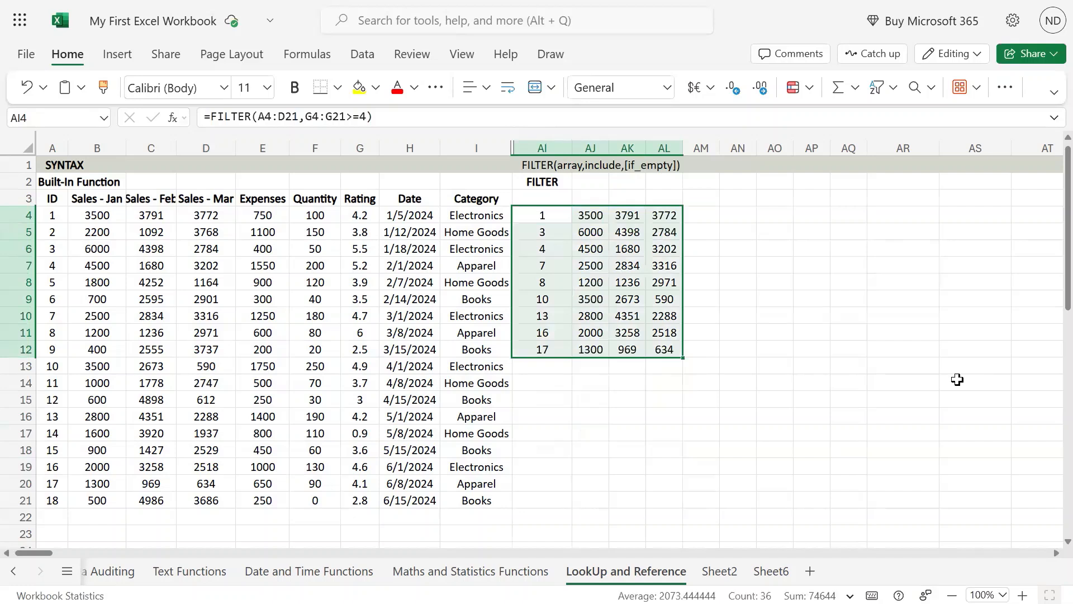
key("Left")
key("Left")
key("Left")
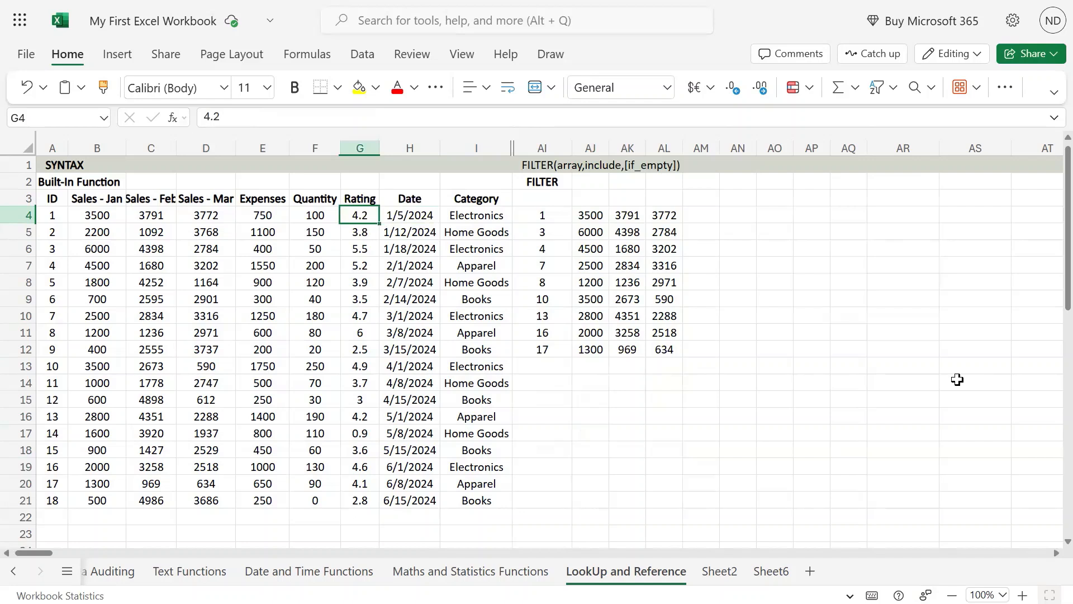
key("Right")
key("Right")
key("Right")
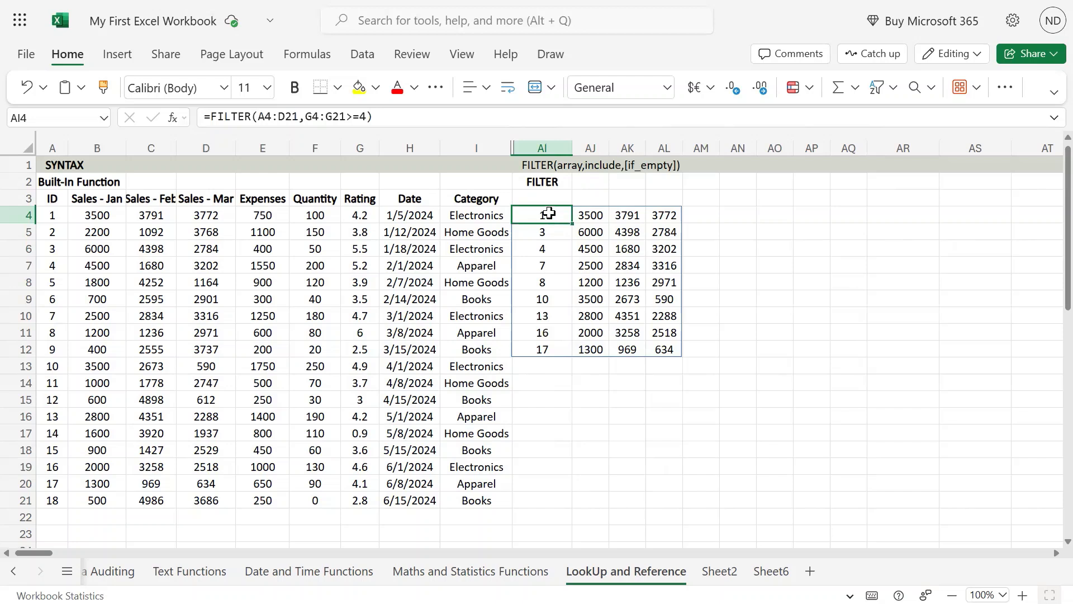
left_click_drag(549, 213, 669, 350)
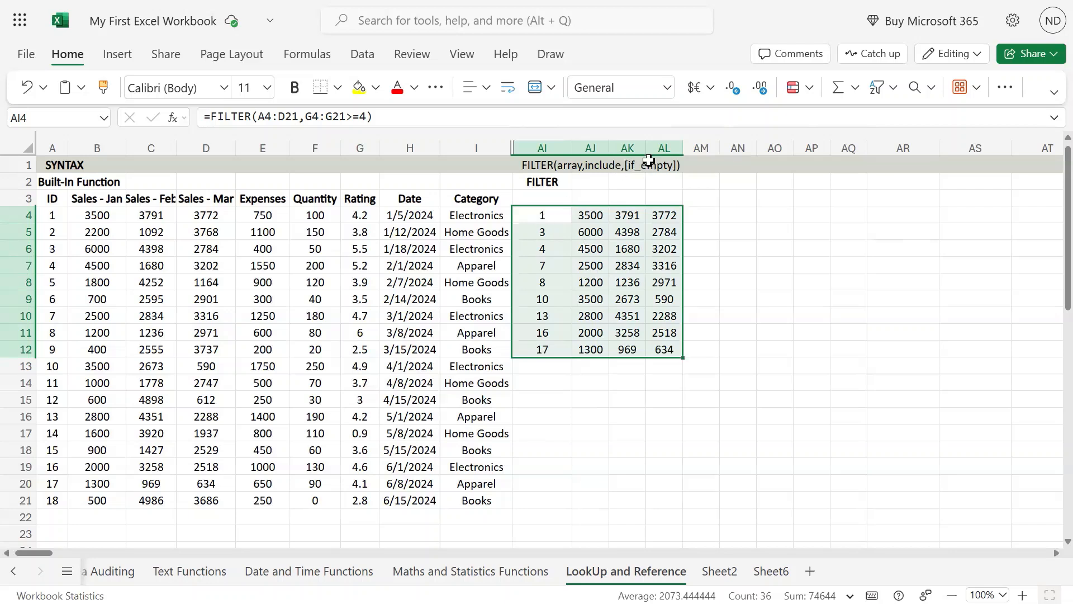
Replace the include condition in the AI4 FILTER formula with I4:I21="Books" and commit it.
double_click(541, 212)
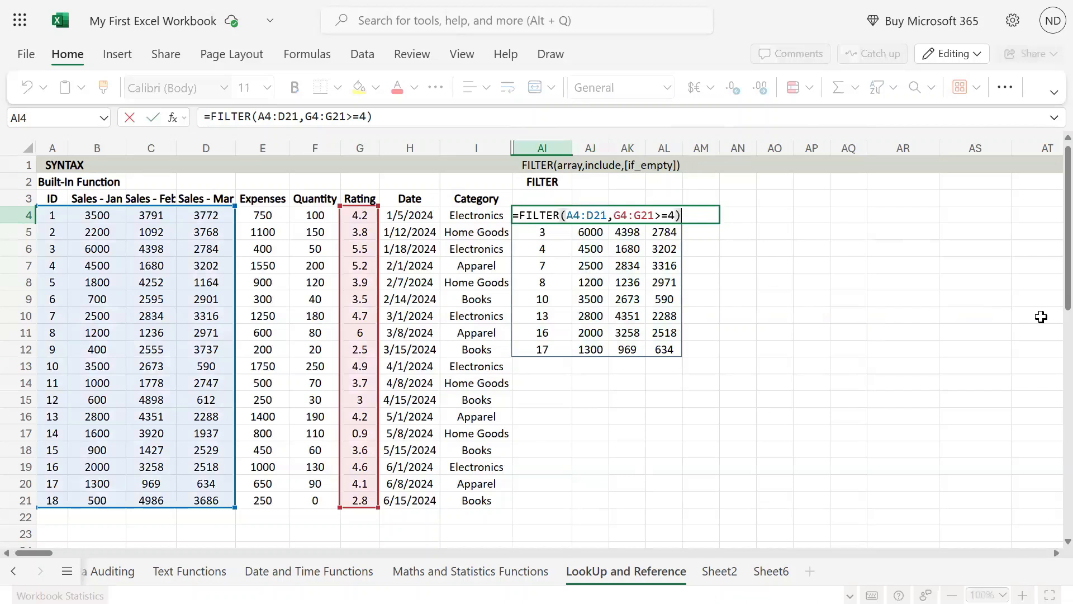
key("Left")
key("Left")
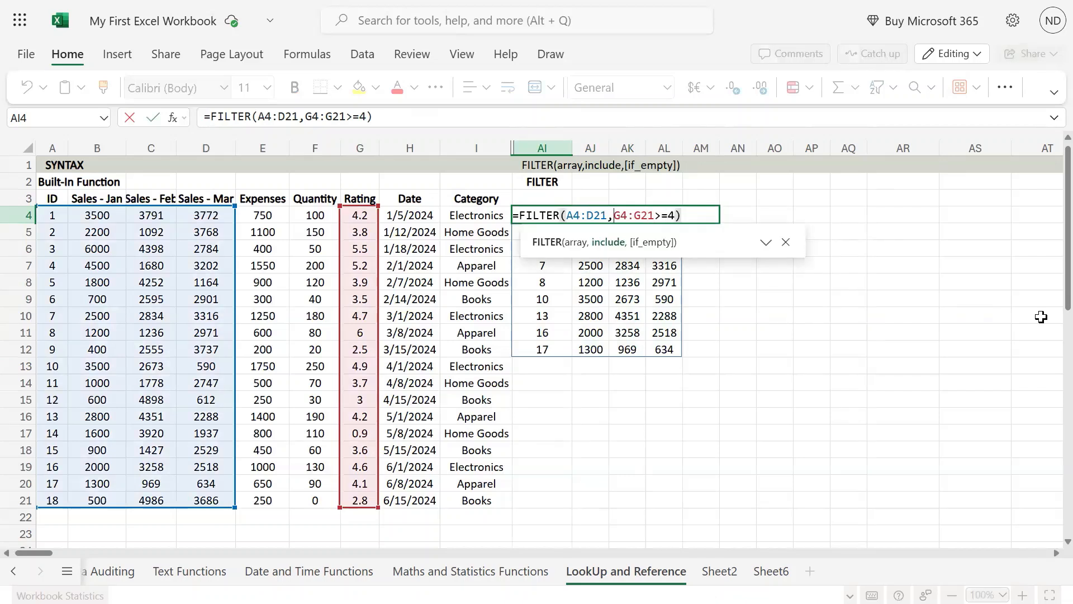
key("shift+Right")
key("shift+Right")
key("shift+Right")
key("shift+Right")
key("shift+Right")
key("shift+Right")
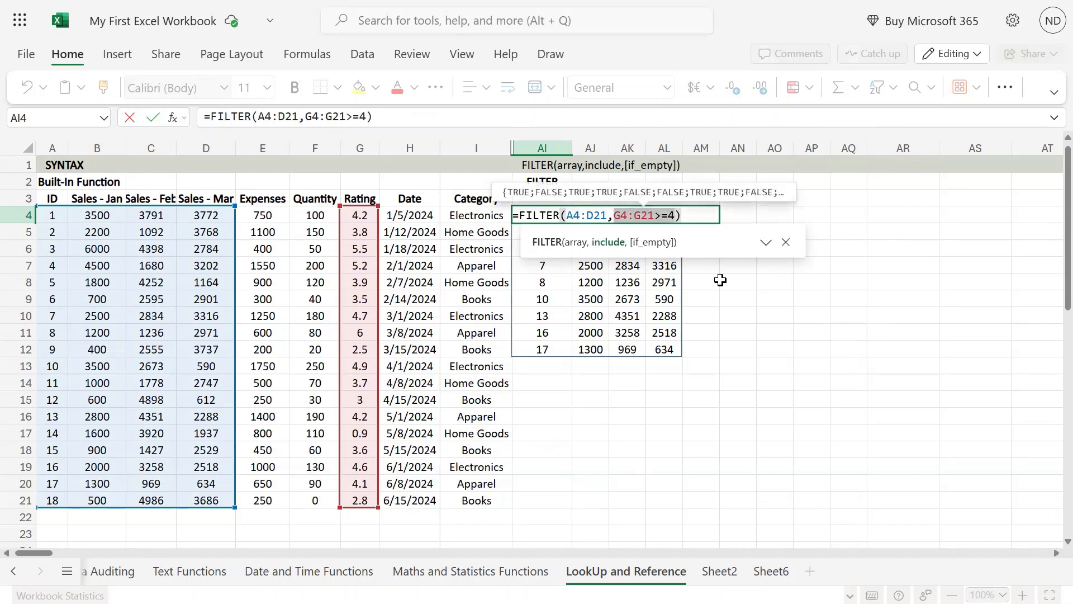
left_click_drag(478, 215, 479, 496)
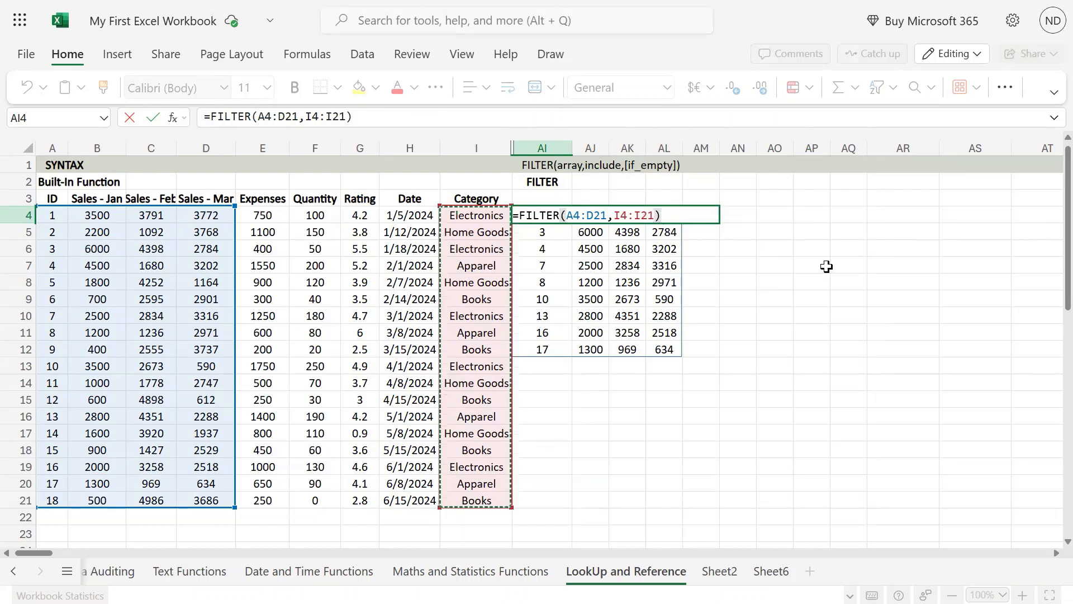
type("=")
type("\"Books")
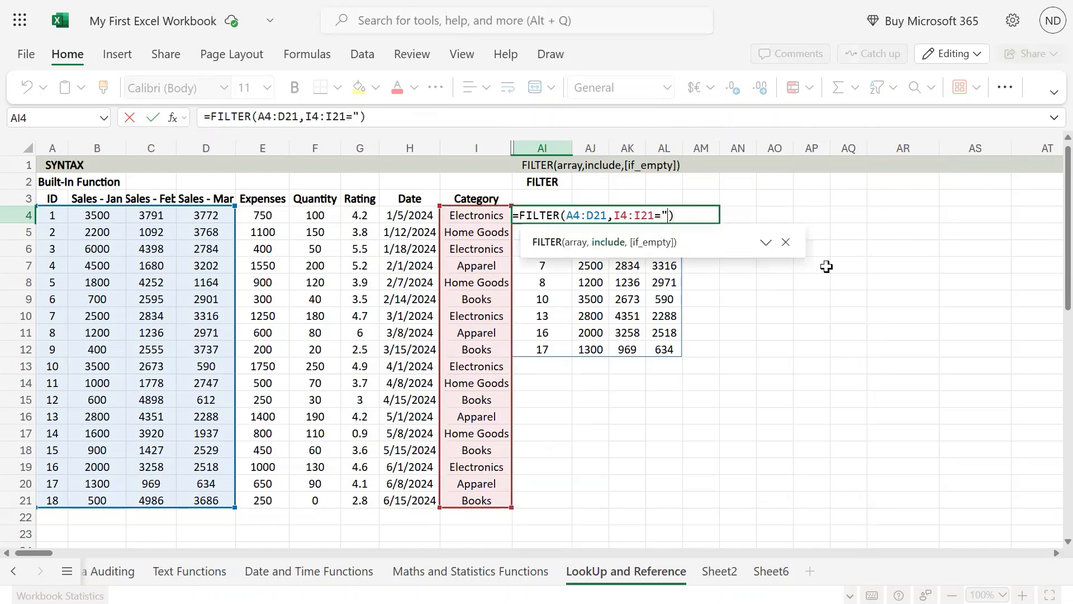
type("\"")
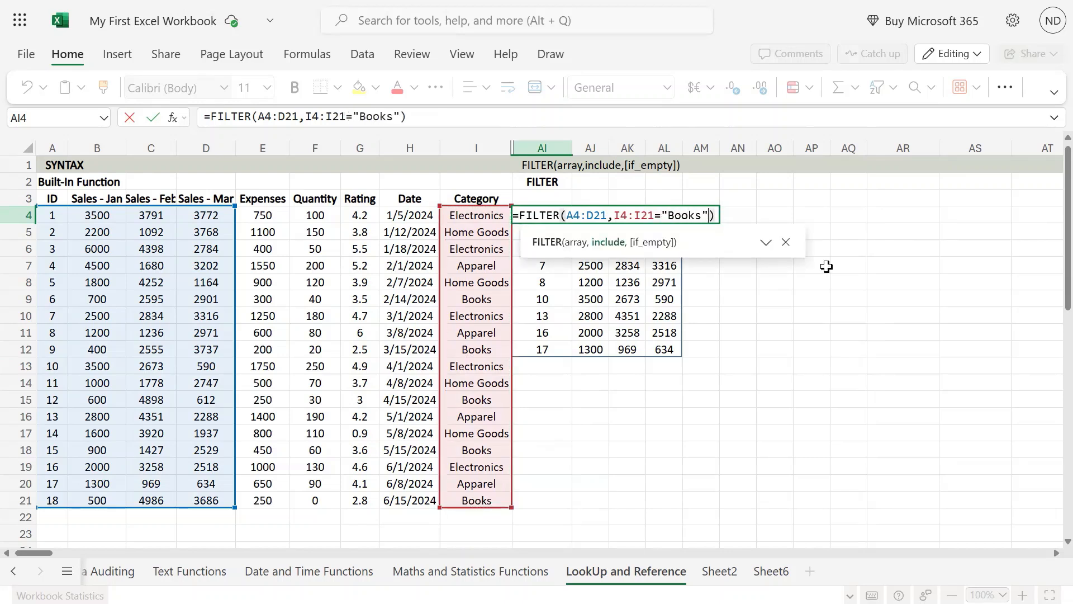
key("Return")
key("Up")
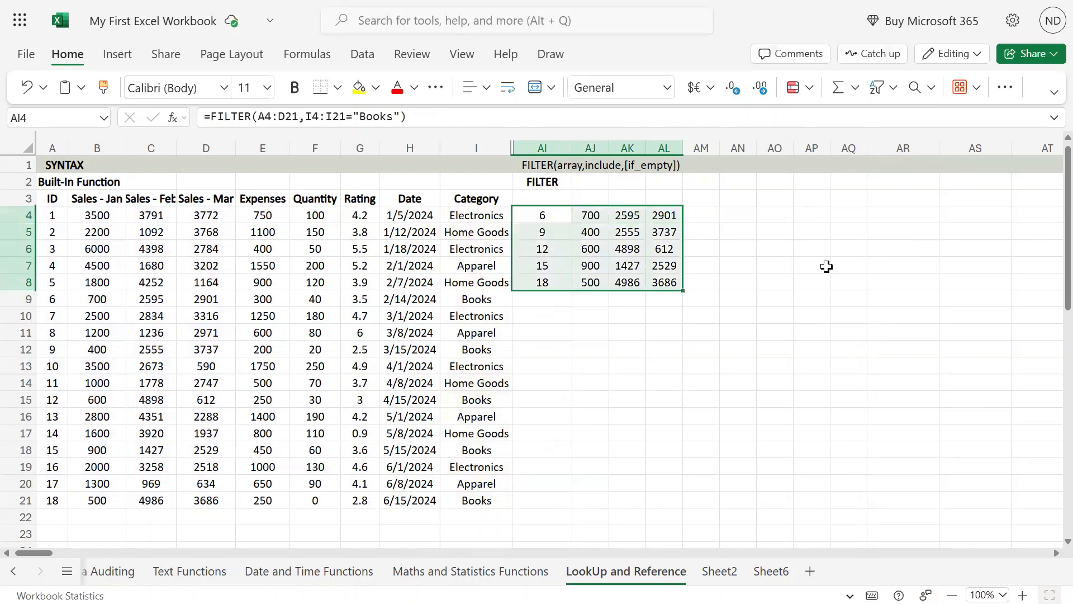
Change the category criterion in the AI4 FILTER formula to "ABCD" and commit it.
key("F2")
key("Left")
key("Left")
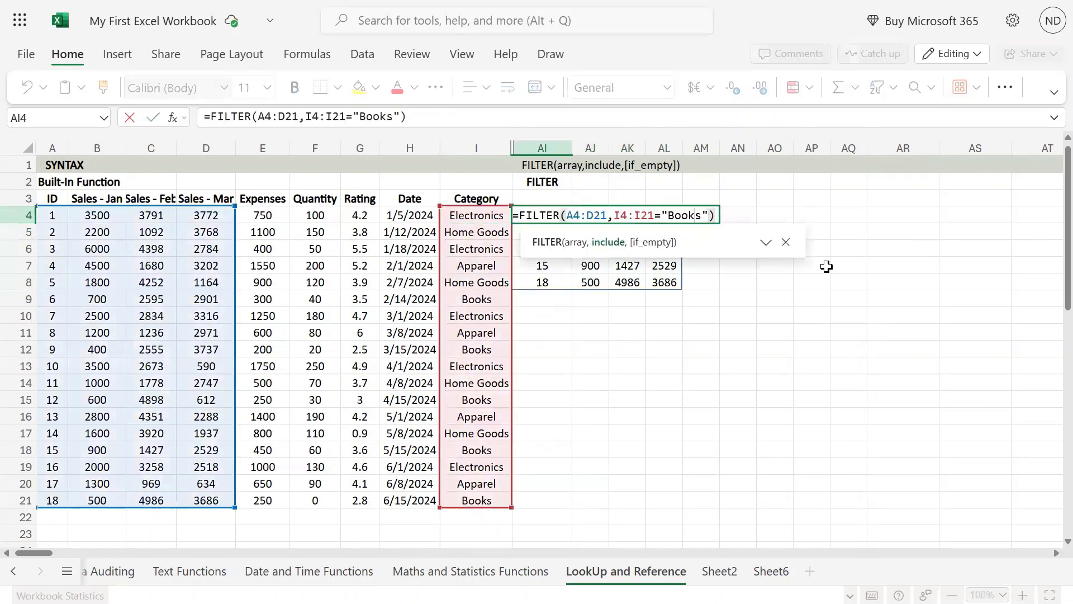
key("ctrl+shift+Left")
type("ABCD")
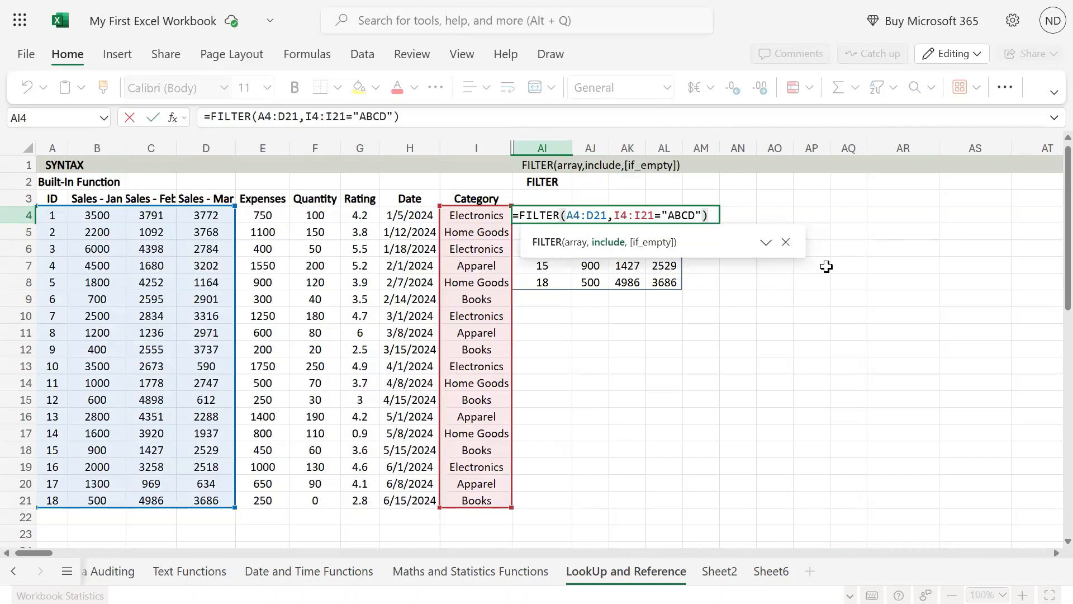
key("ctrl+Return")
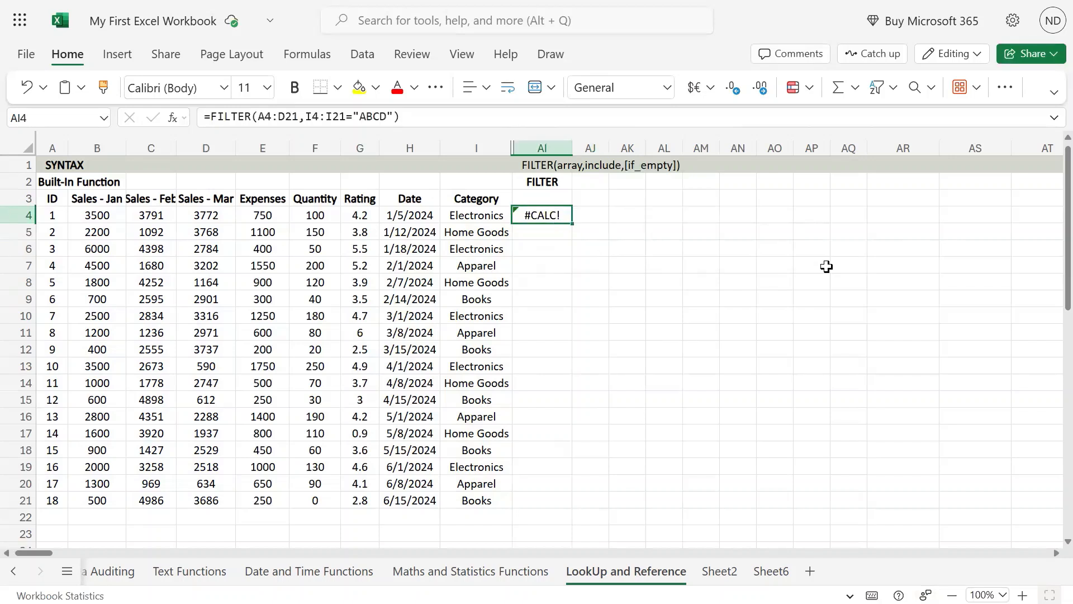
Examine the "ABCD" criterion in the AI4 formula and check it against the Category column entries from I4 down.
key("Left")
key("Right")
key("F2")
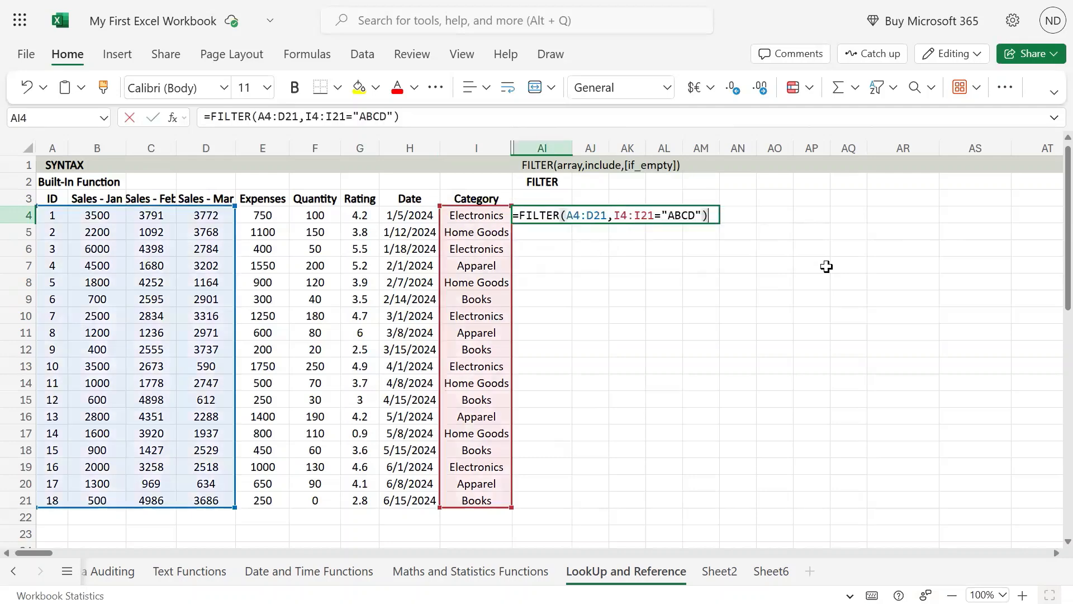
key("shift+Left")
key("shift+Left")
key("shift+Left")
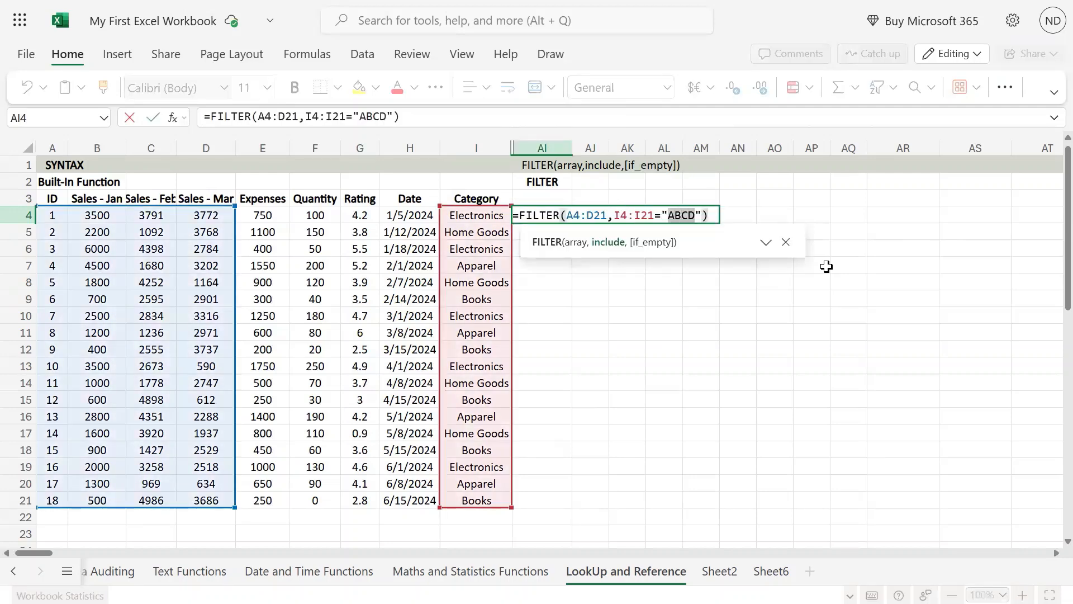
key("Return")
key("Left")
key("Up")
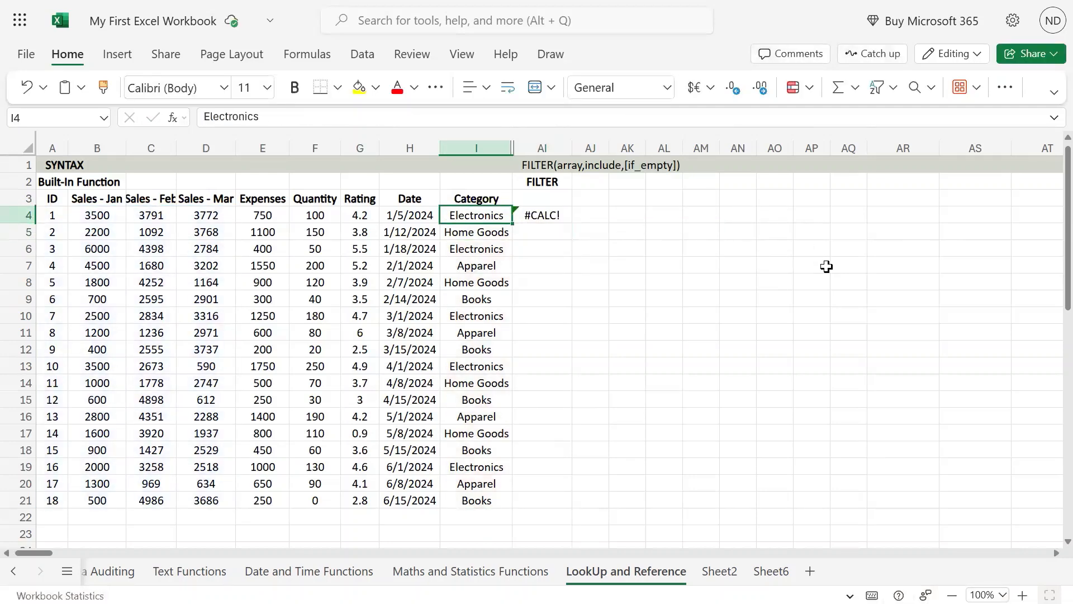
key("ctrl+shift+Down")
Add "Category Not Availabe" as the if_empty argument of the FILTER formula in AI4 and commit it.
key("Right")
key("F2")
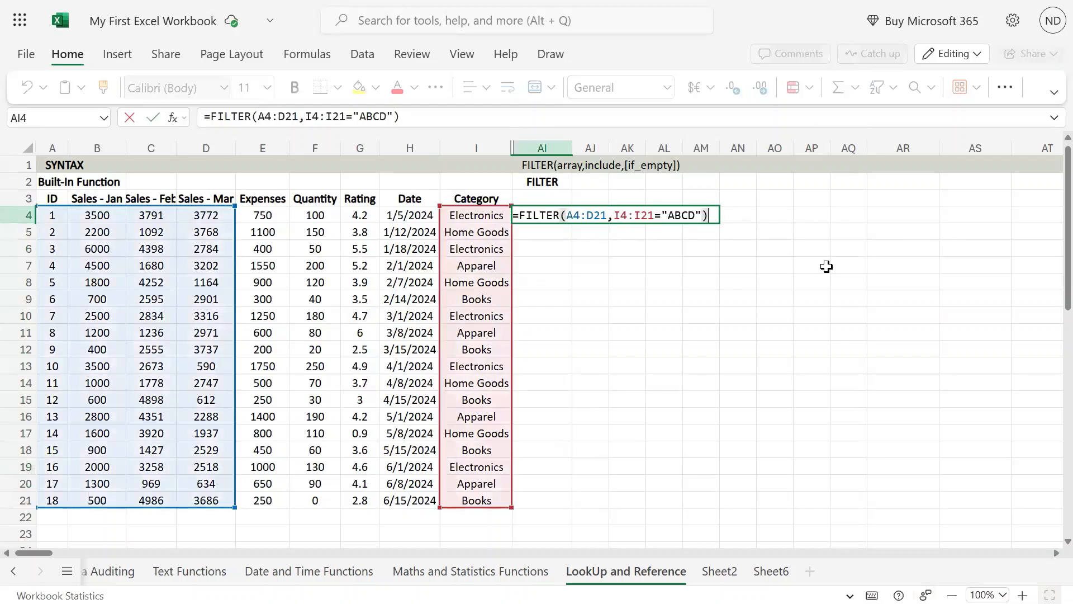
key("Left")
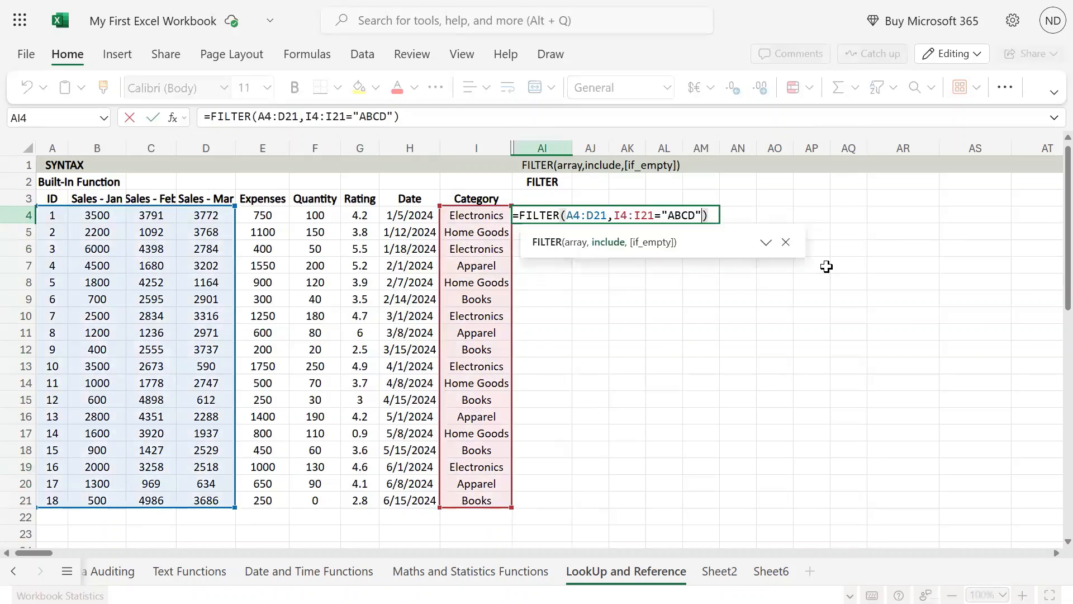
type(",")
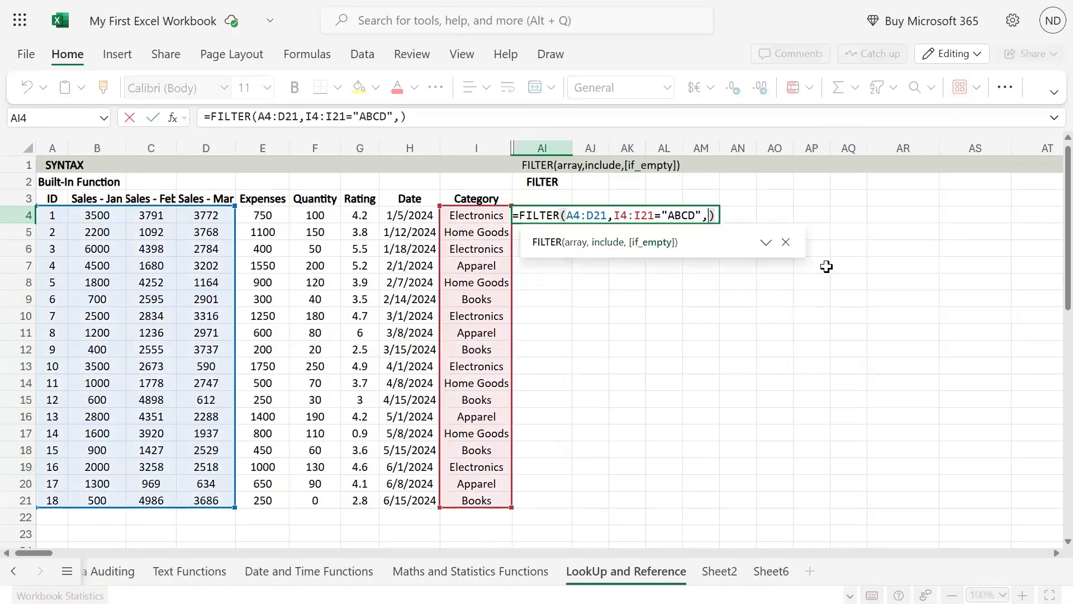
type("\"Cate")
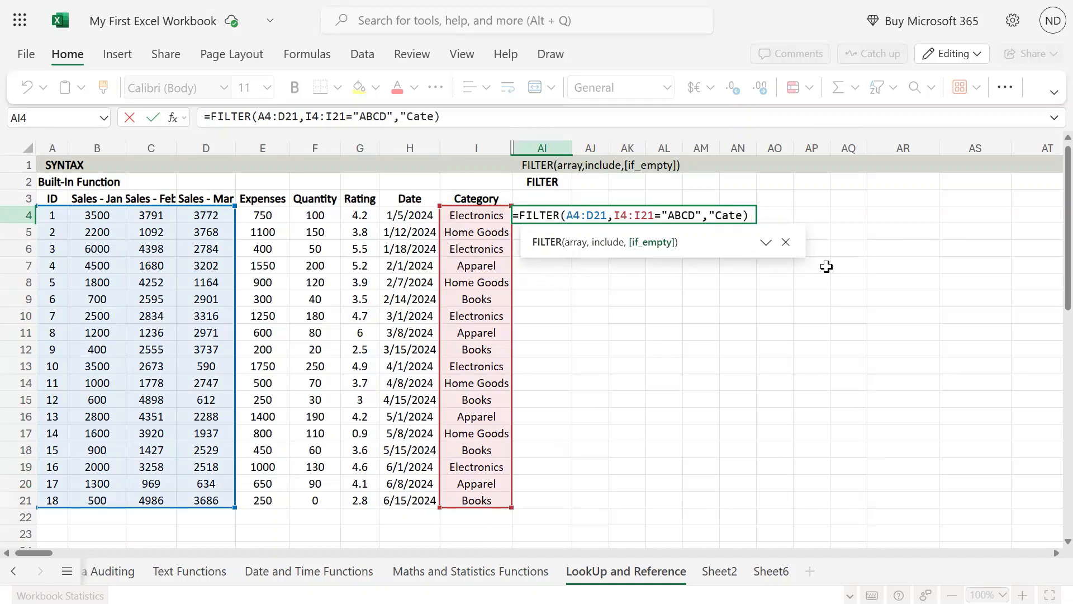
type("gory Note")
key("BackSpace")
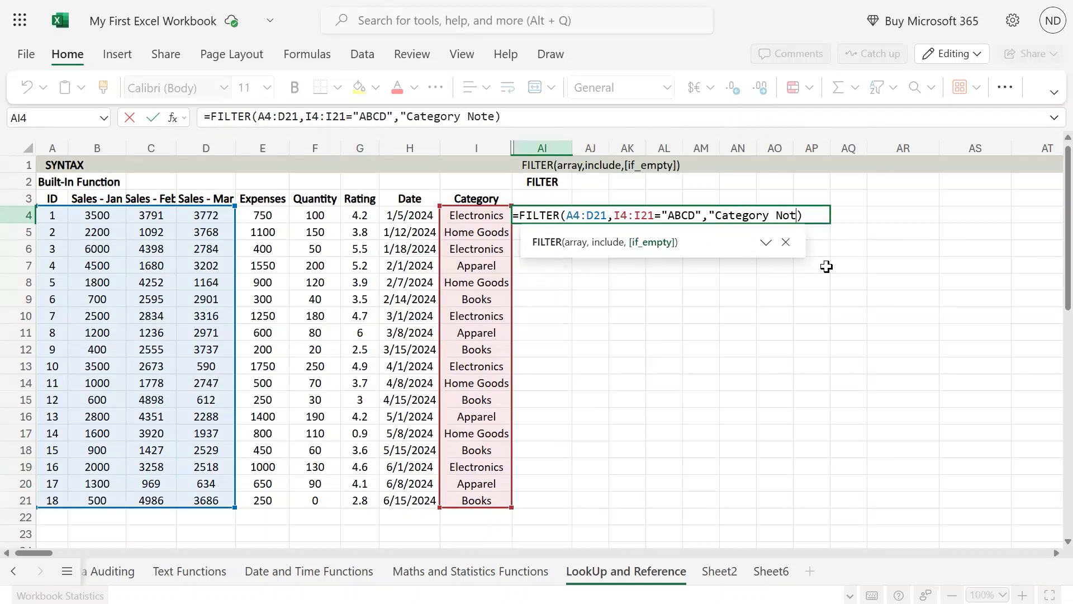
type("Availabe")
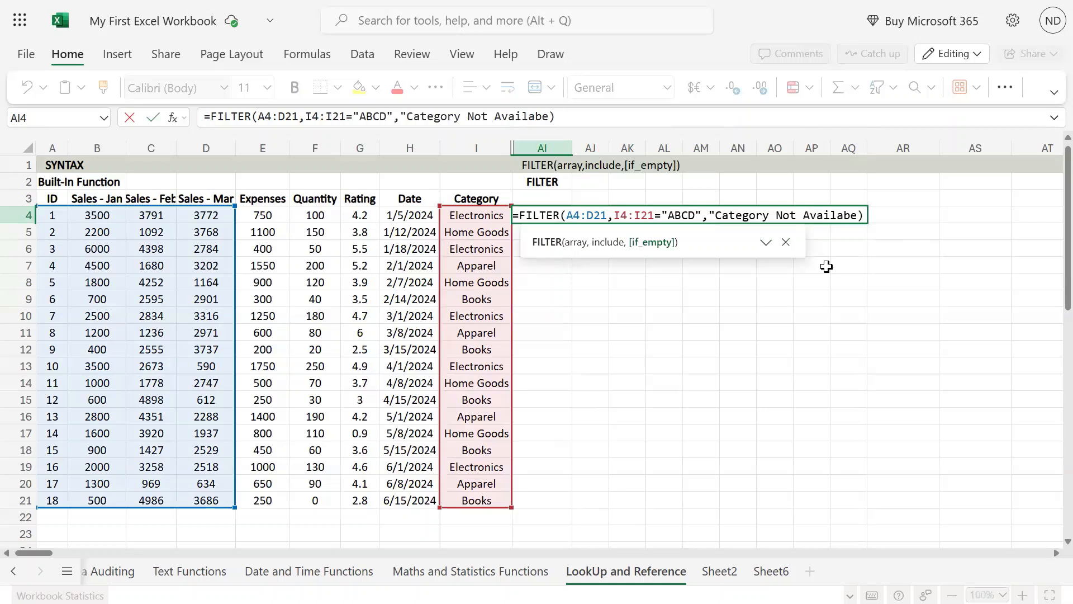
type("\")")
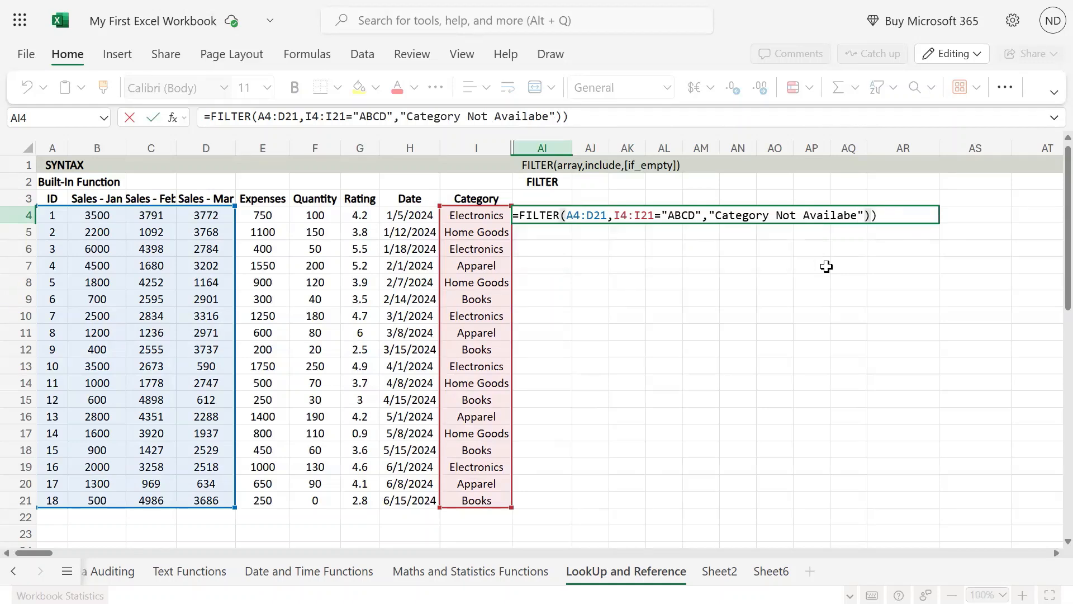
type(")")
key("Return")
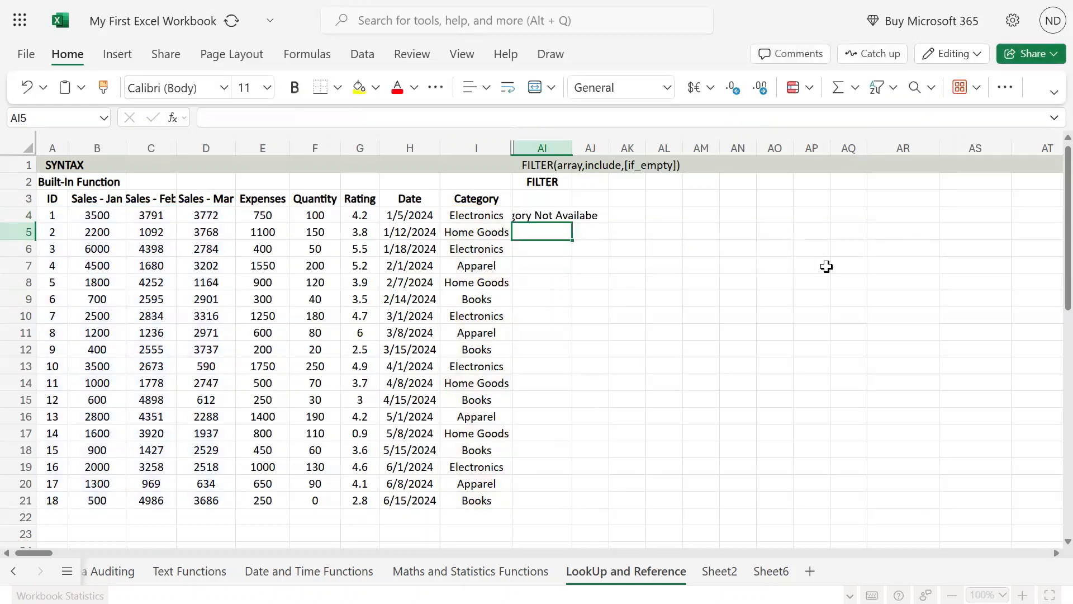
key("Up")
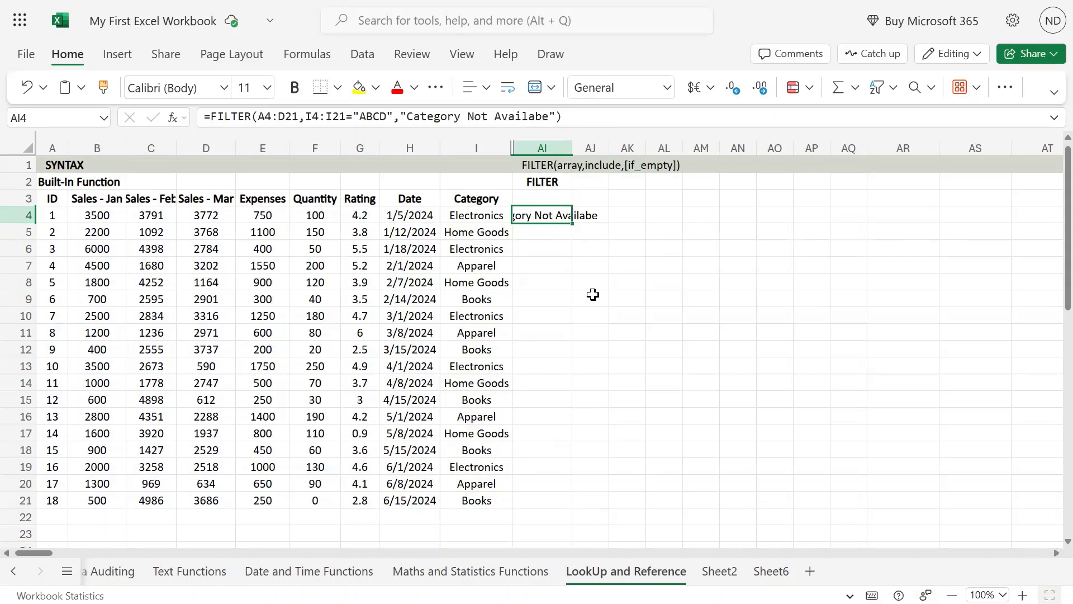
Set the category criterion in the AI4 FILTER formula back to "Books", keeping the if_empty text, and commit it.
key("F2")
key("Left")
key("Left")
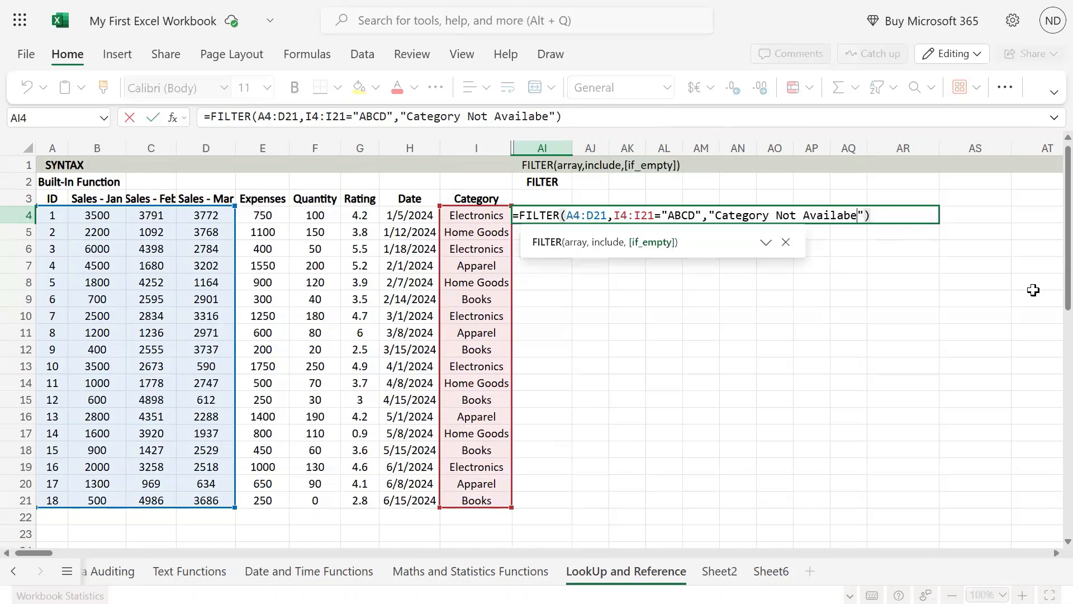
key("Left")
key("Left")
key("Left")
key("Left")
key("Left")
key("Left")
key("Left")
key("Left")
key("Left")
key("Left")
key("Left")
key("Left")
key("Left")
key("Left")
key("Left")
key("Left")
key("Left")
key("Left")
key("Left")
key("Left")
key("shift+Left")
key("shift+Left")
key("shift+Left")
key("shift+Left")
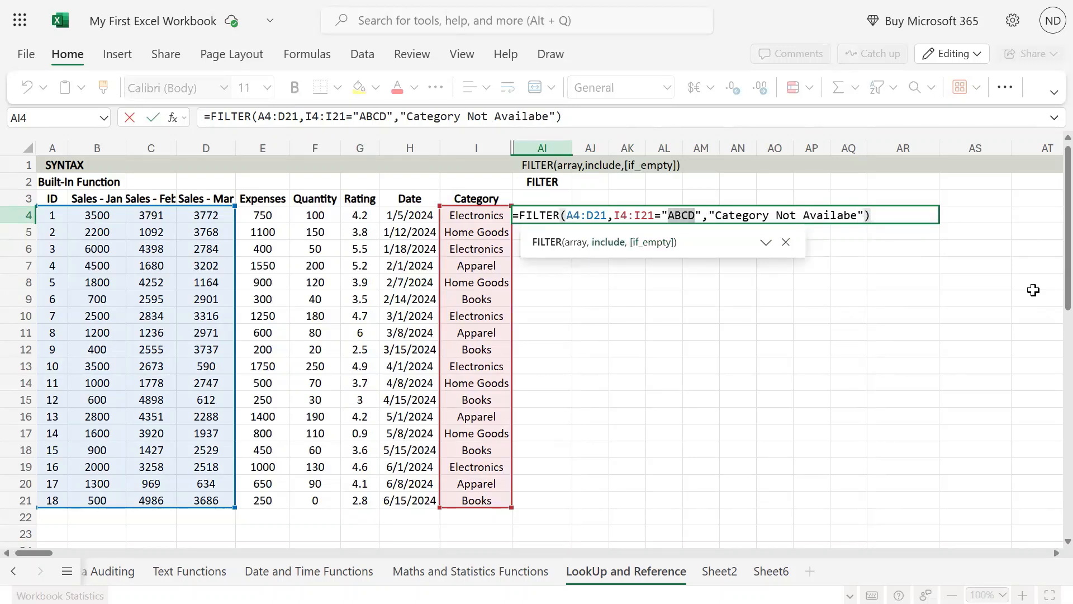
type("Books")
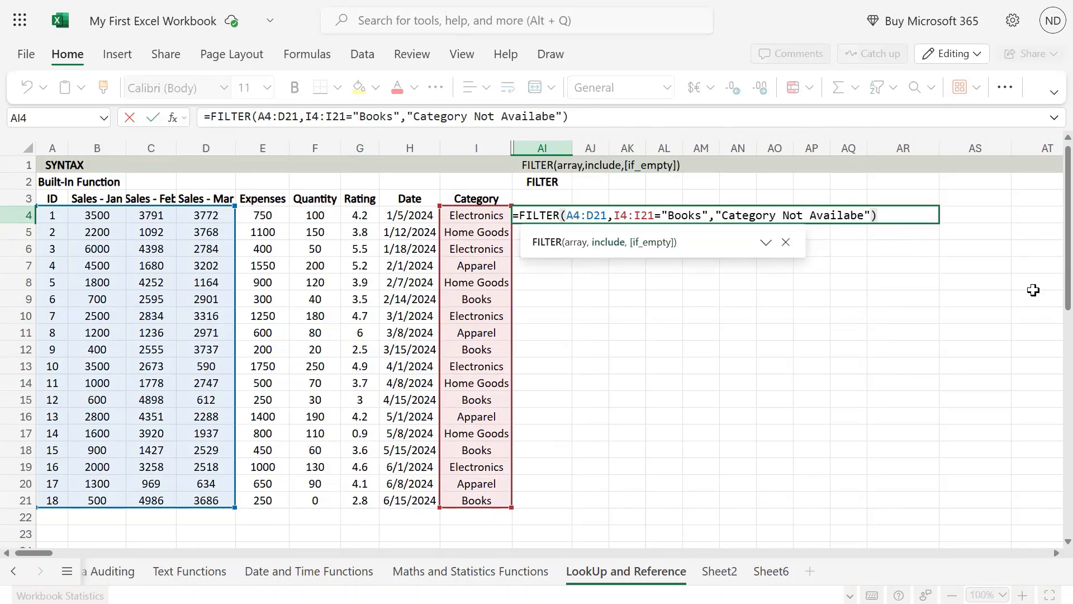
key("Return")
key("Up")
key("Up")
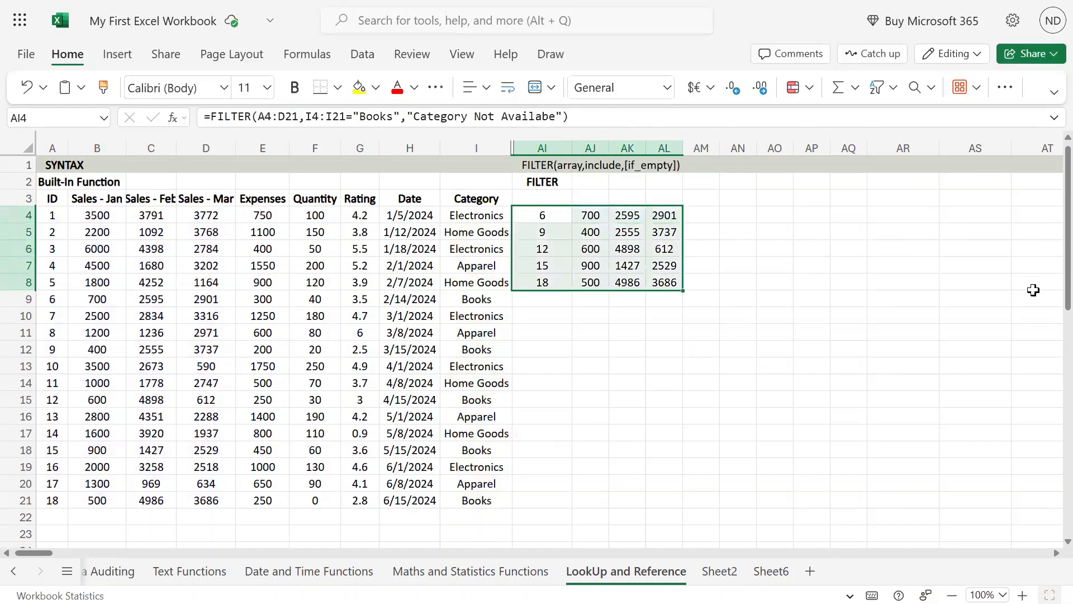
Replace the category criterion in the AI4 FILTER formula with "XYZ" and commit it.
key("Down")
key("F2")
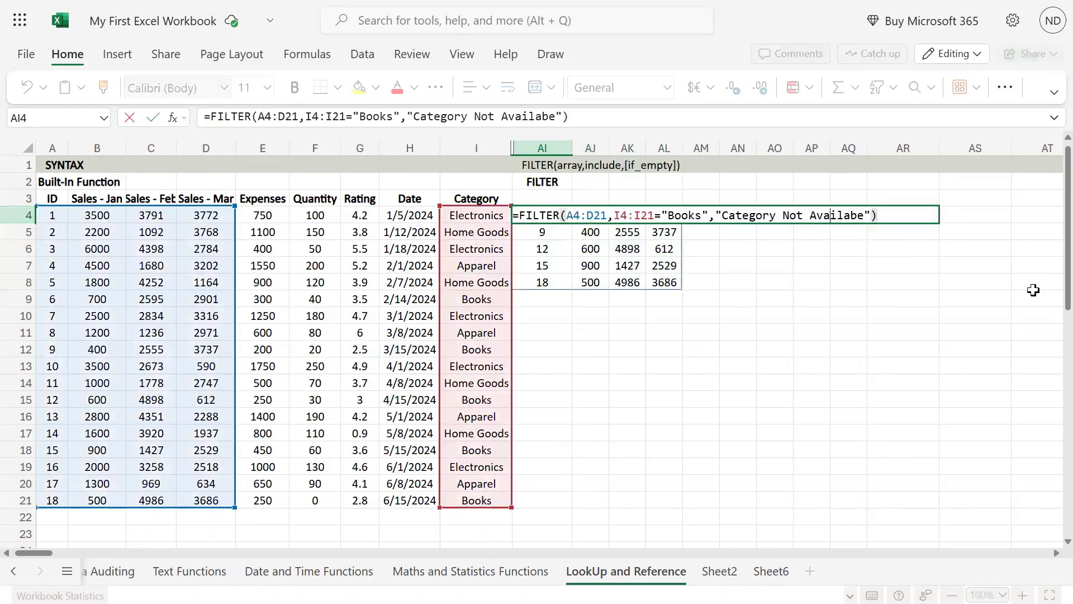
key("Left")
key("Left")
key("Left")
key("Left")
key("Left")
key("Left")
key("Left")
key("Left")
key("Left")
key("Left")
key("Left")
key("Left")
key("Left")
key("Left")
key("BackSpace")
key("BackSpace")
key("BackSpace")
key("BackSpace")
key("BackSpace")
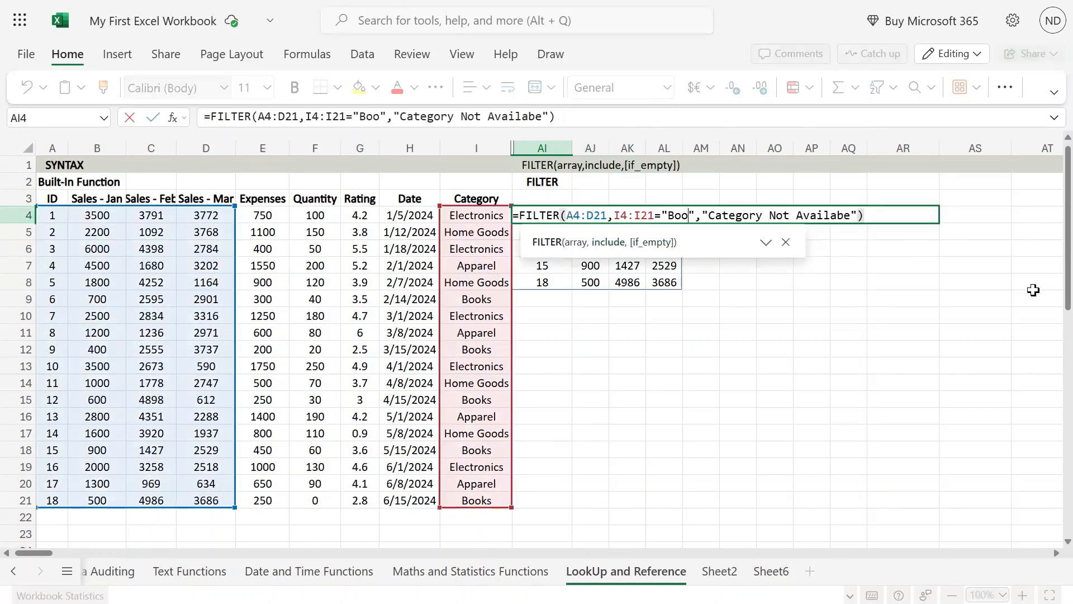
type("XYZ")
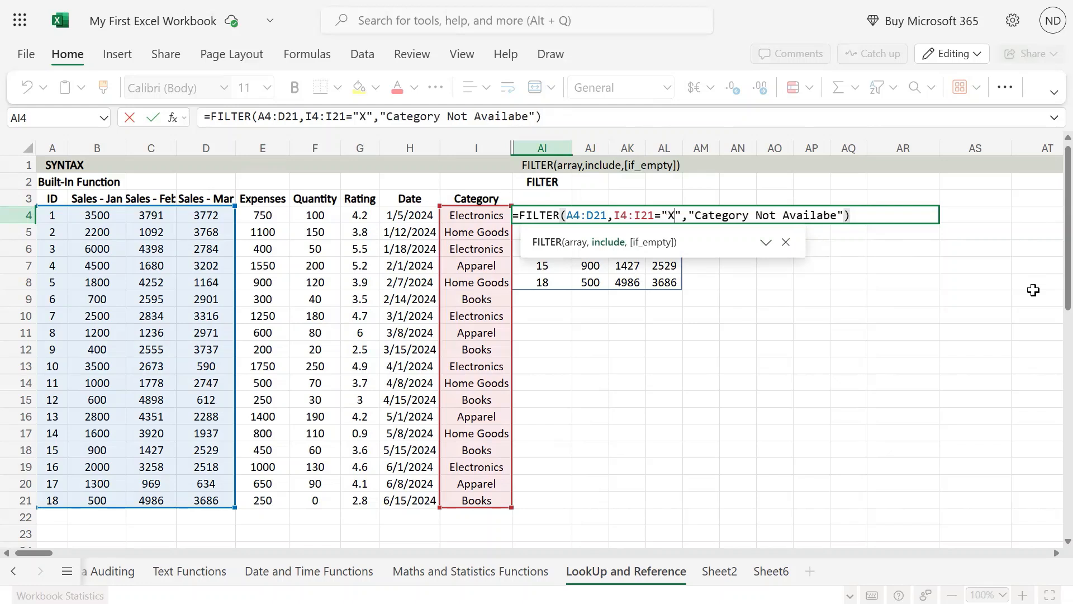
key("ctrl+Return")
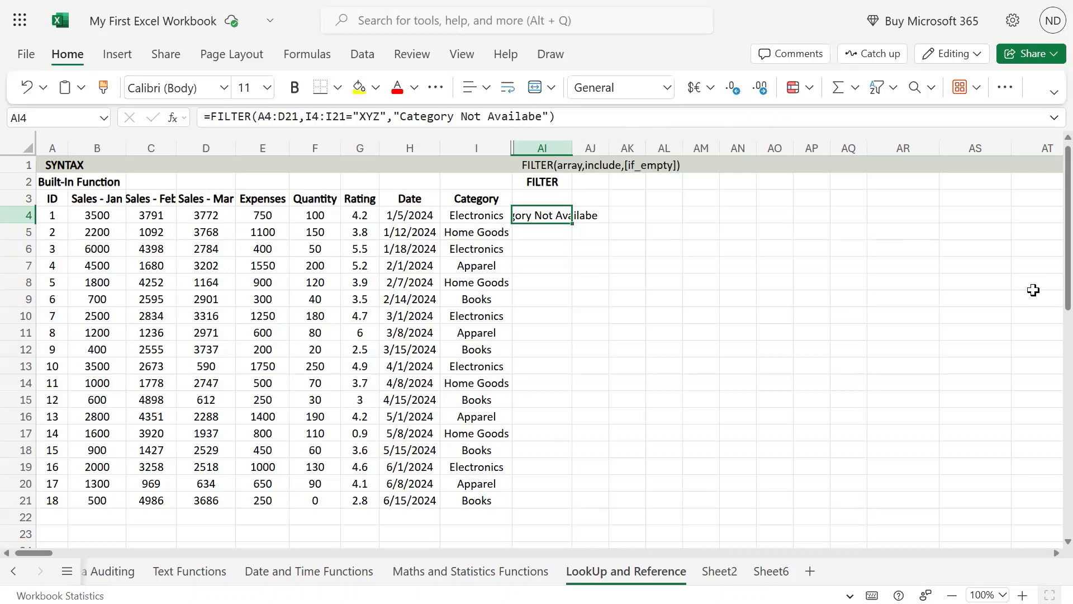
Undo the change of the category criterion to "XYZ" in AI4.
key("F2")
key("Escape")
key("ctrl+z")
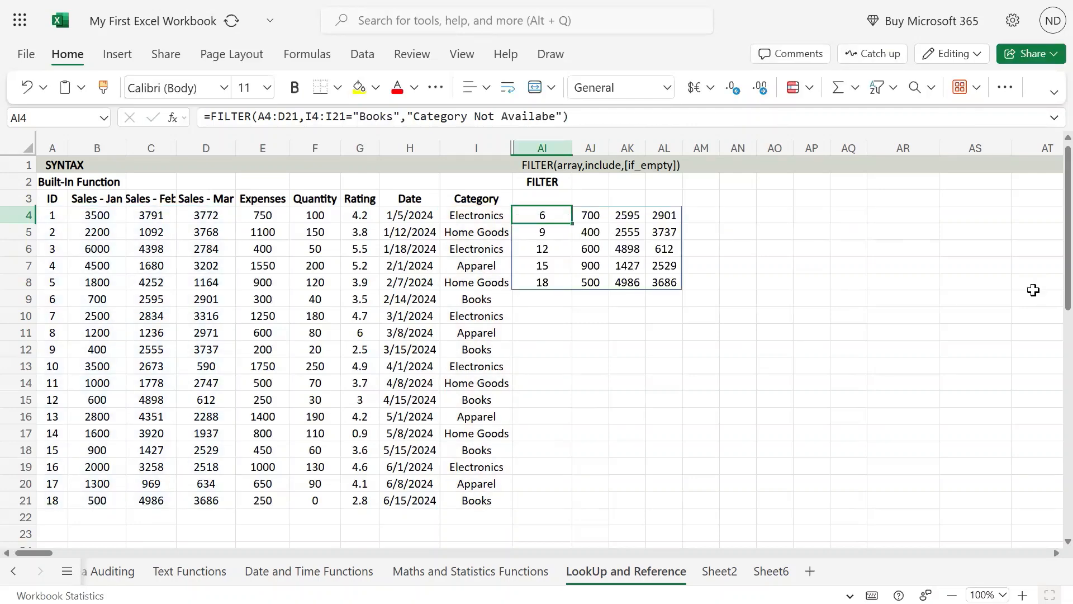
Select the whole block of results spilled from AI4, covering AI4:AL8.
key("Left")
key("Right")
key("ctrl+shift+Right")
key("ctrl+shift+Down")
Enter the text asdfasd in cell AK6 inside the FILTER spill range, and select AI4 to inspect its result.
key("Down")
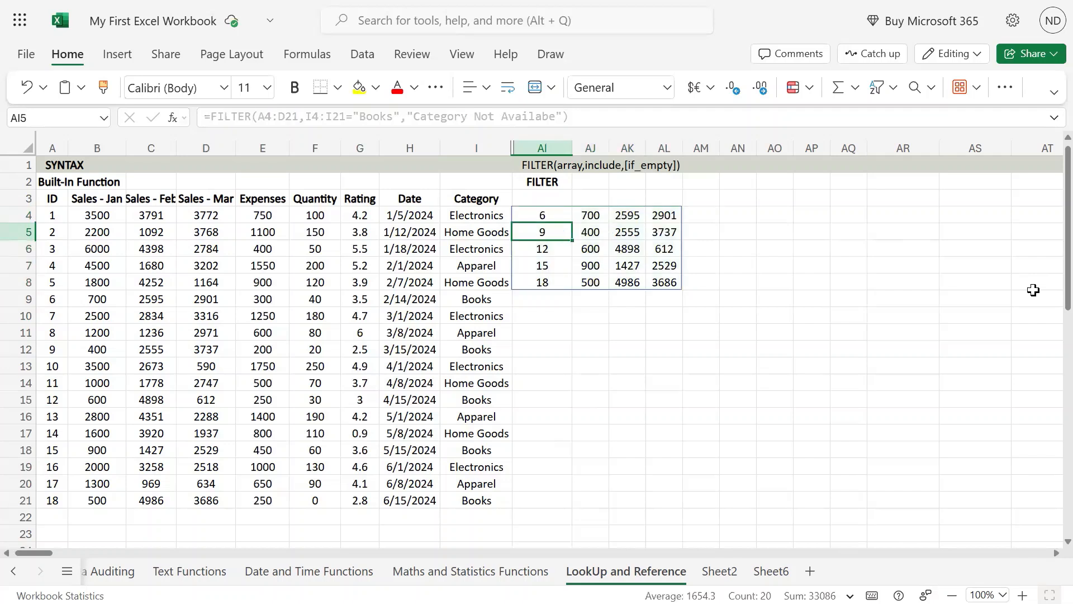
key("Right")
key("Down")
key("Right")
type("asdfasd")
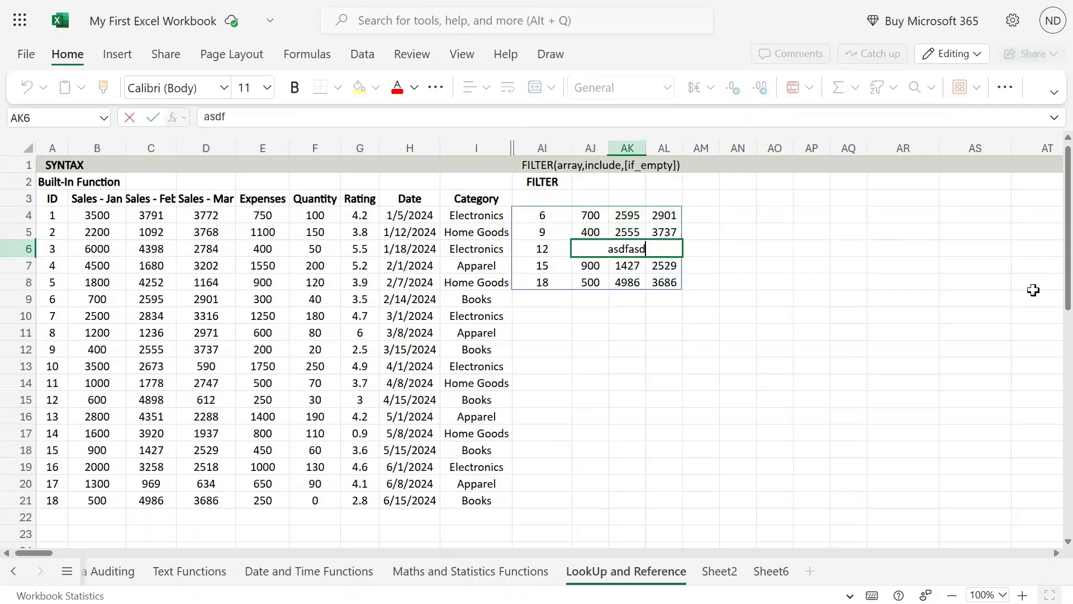
key("Return")
key("Up")
key("Up")
key("Left")
key("Left")
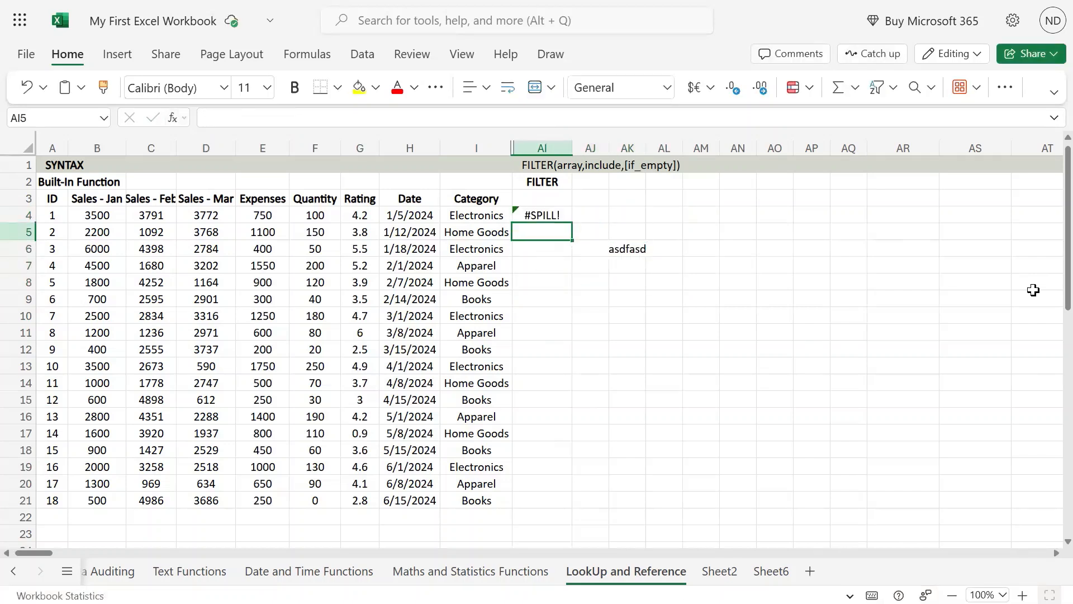
key("Up")
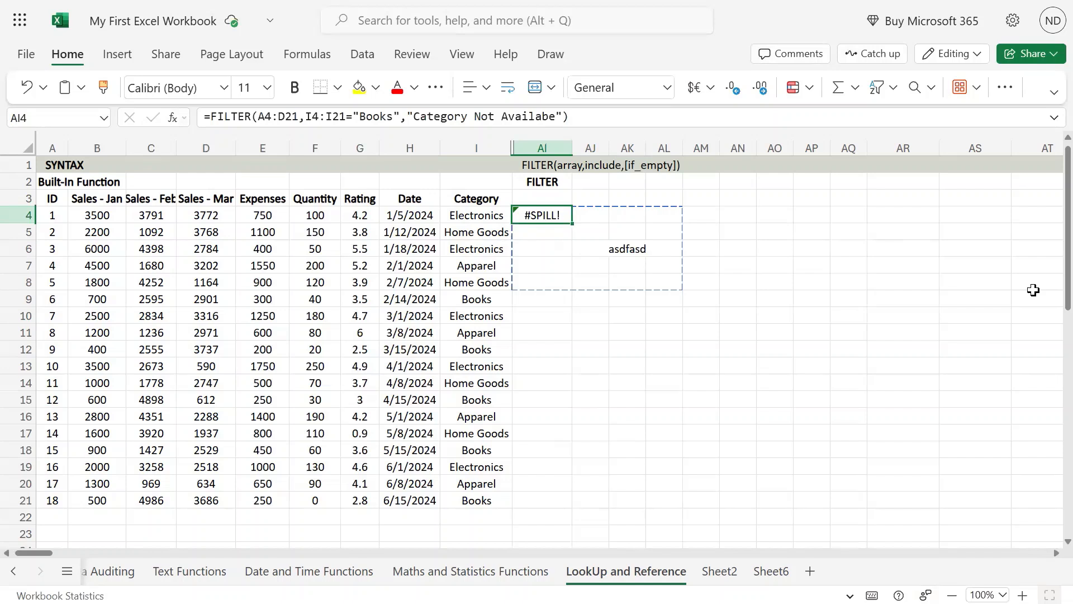
Examine the FILTER formula cell AI4 and the cells just below it within its outlined spill range.
key("Down")
key("Right")
key("Right")
key("Left")
key("Left")
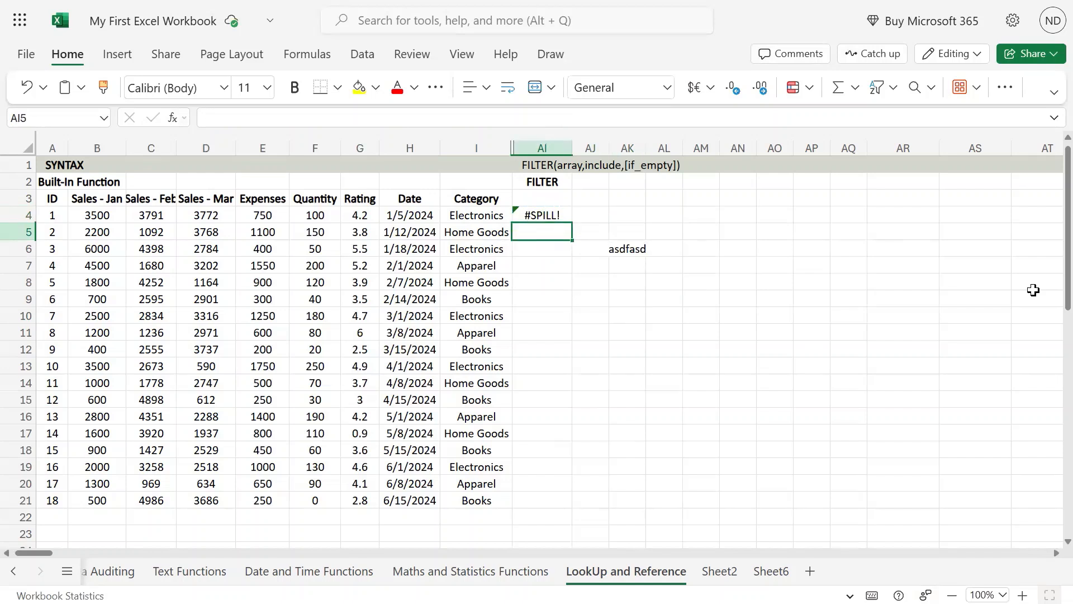
key("Up")
key("Down")
key("Up")
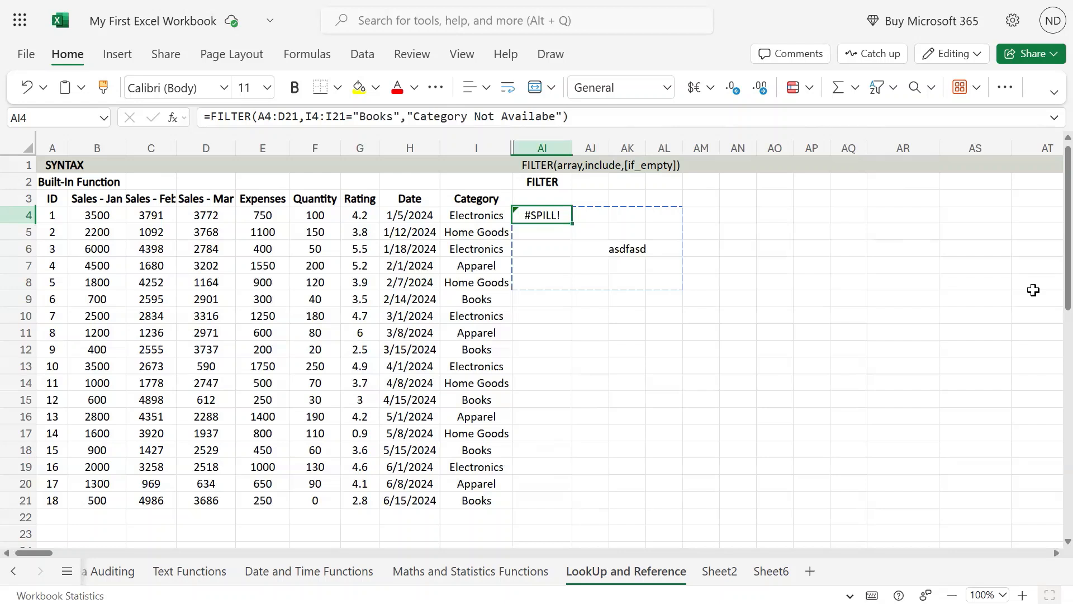
Delete the obstructing text from cell AK6 inside the spill range of the AI4 FILTER formula.
key("Down")
key("Right")
key("Right")
key("Down")
key("Down")
key("Up")
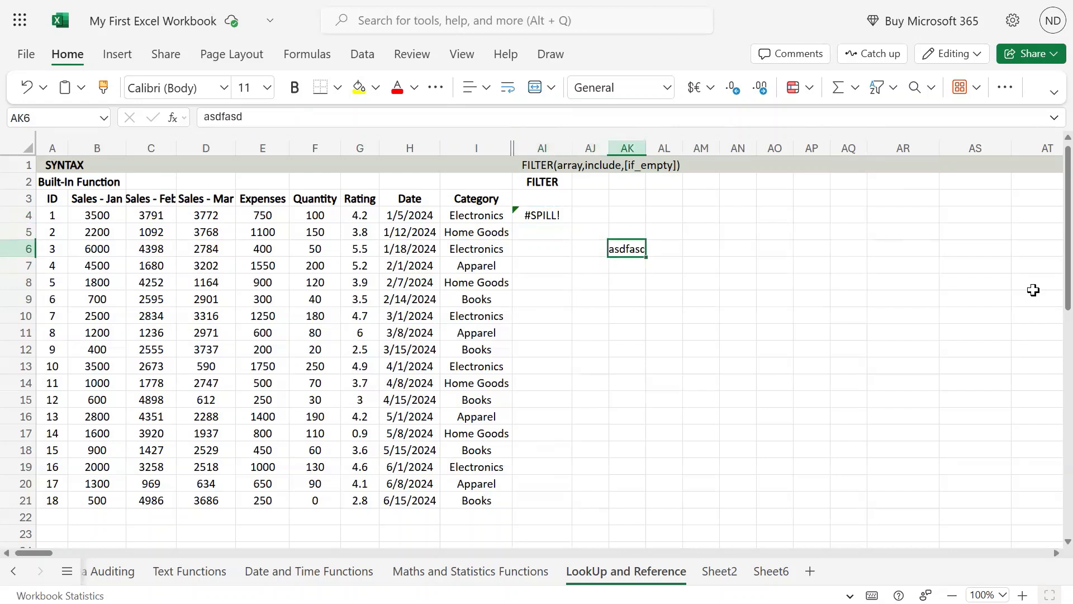
key("Left")
key("Right")
key("Delete")
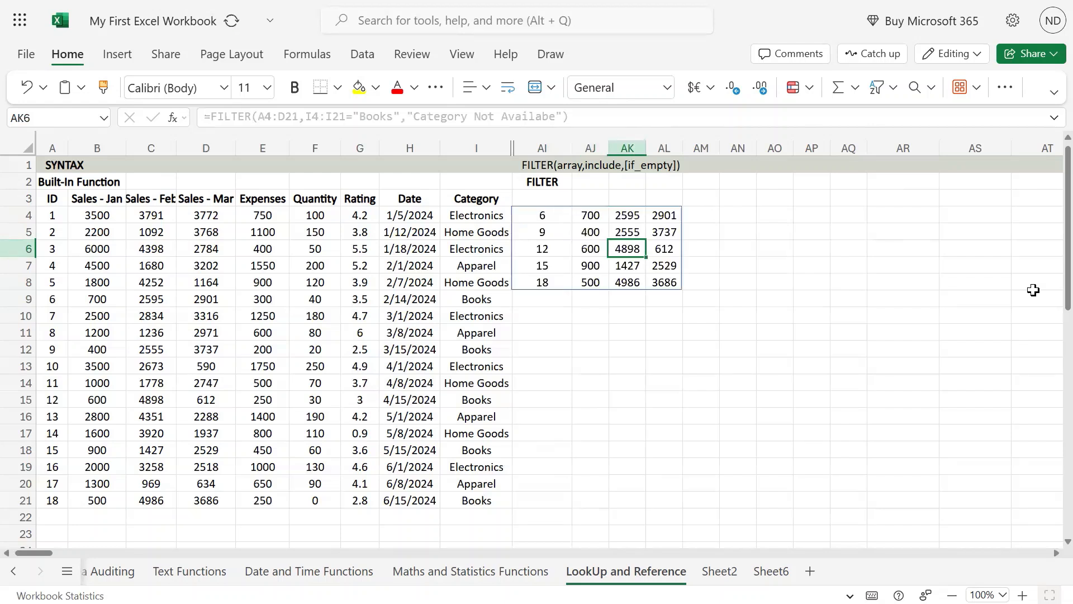
Select the spilled FILTER results in AI4:AL8 to review them, ending on the formula cell AI4.
key("Left")
key("Left")
key("Up")
key("Up")
key("ctrl+a")
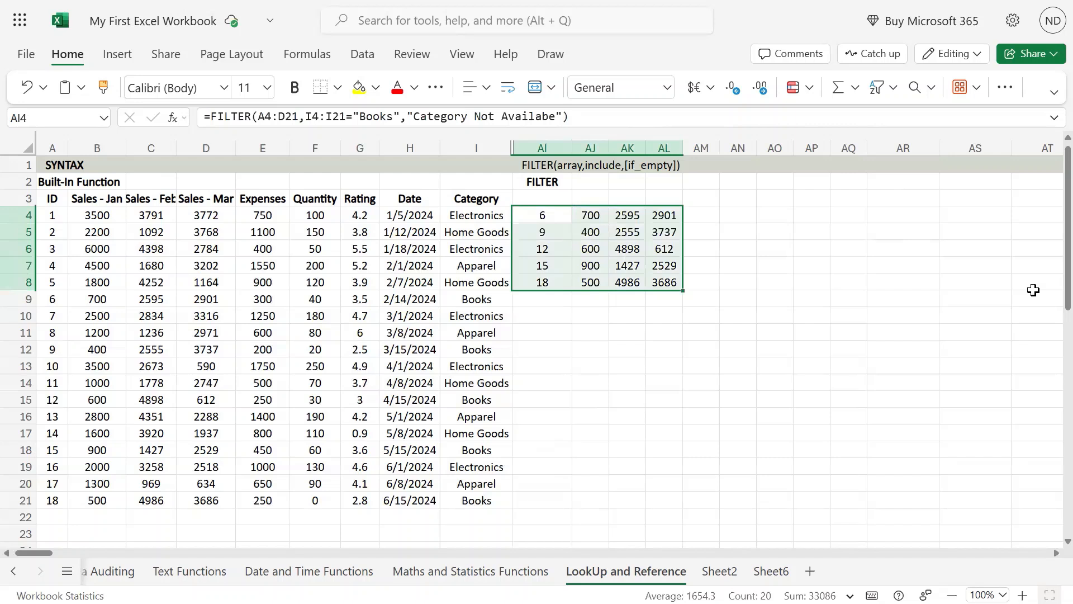
key("Left")
key("Right")
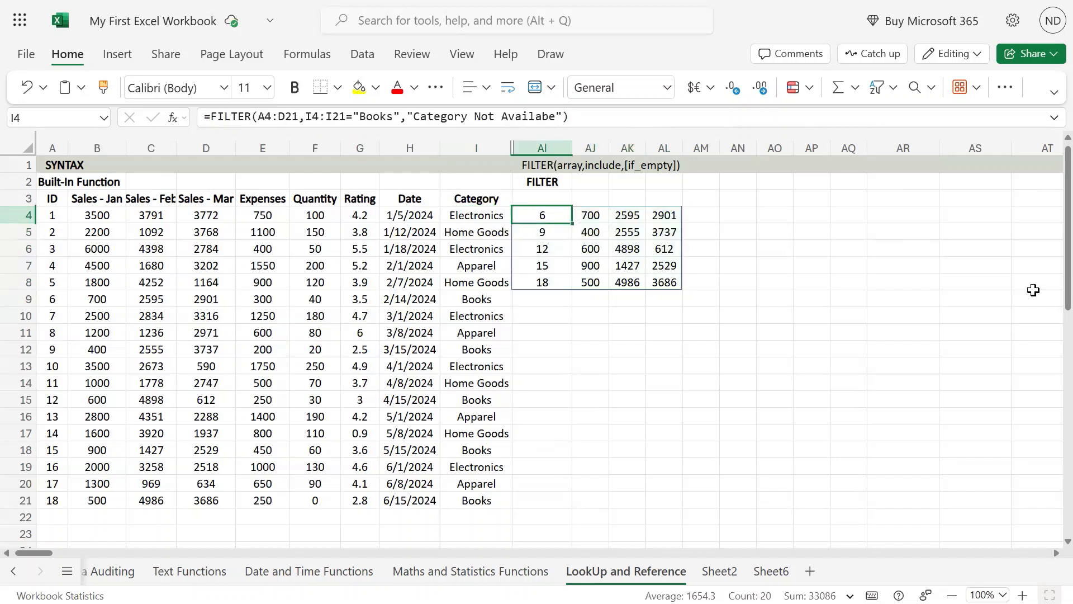